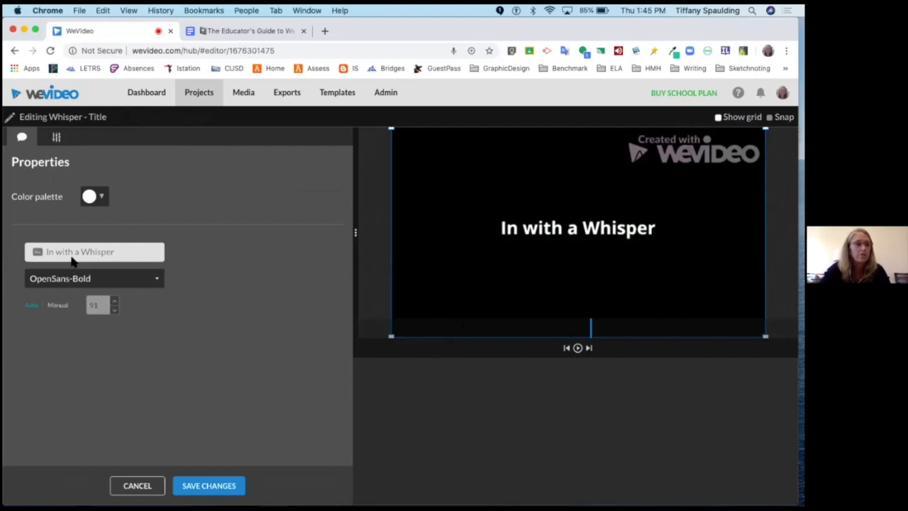
- Change the Whisper title's text to She said, "Rest." and save the changes
text(She s)
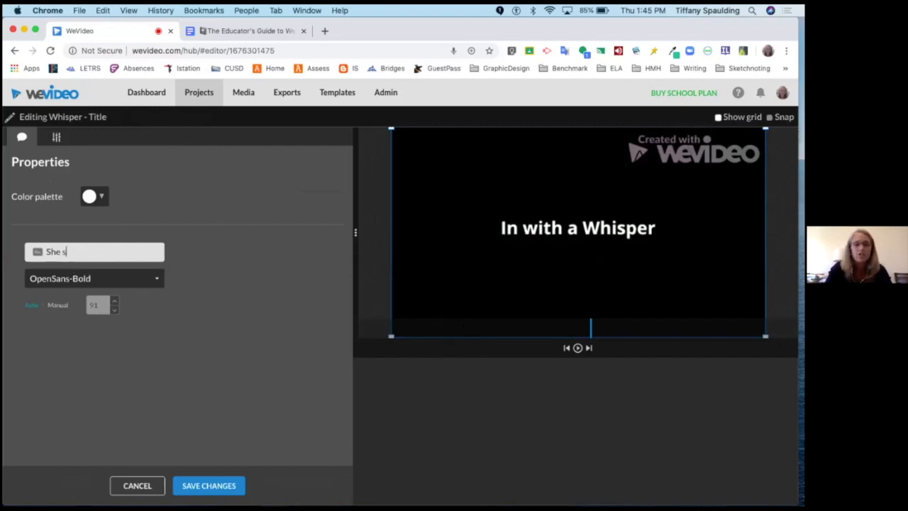
text(aid, "Rest.")
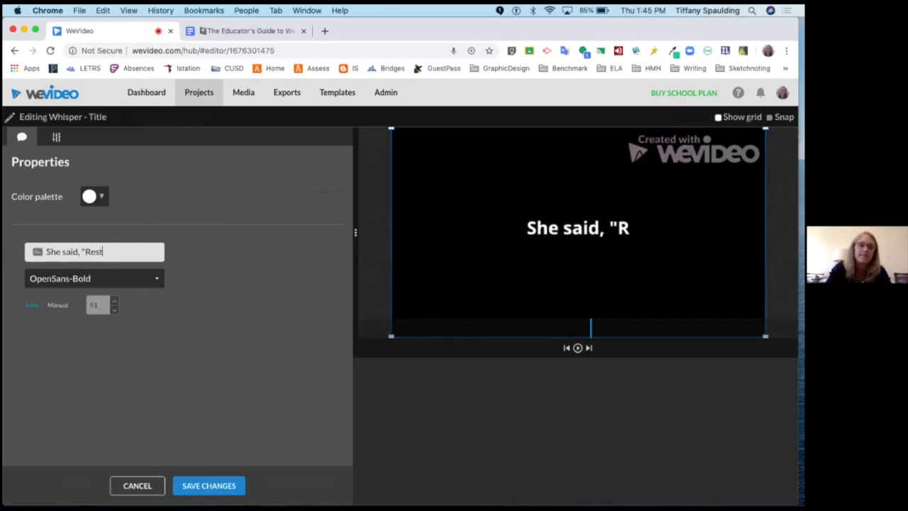
click(207, 485)
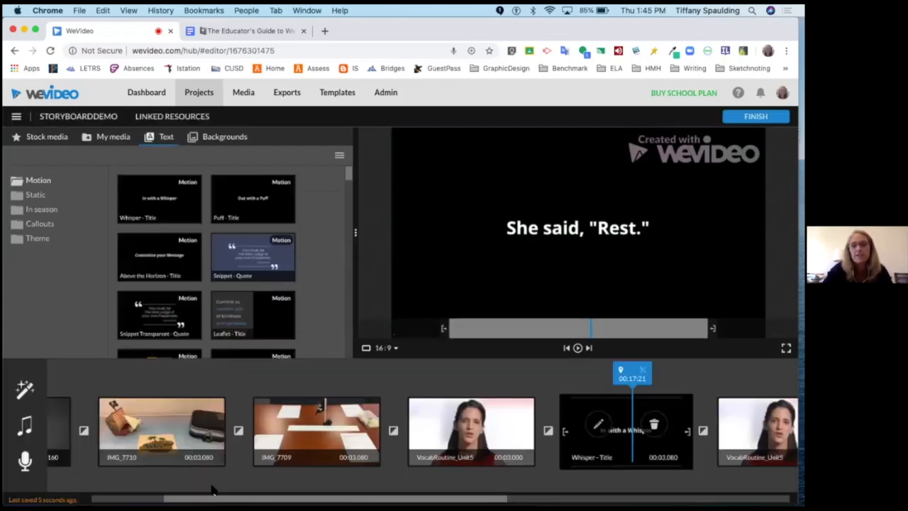
- Preview the storyboard from the start of the VocabRoutine_Unit5 clip that precedes the "She said, "Rest."" title
click(394, 371)
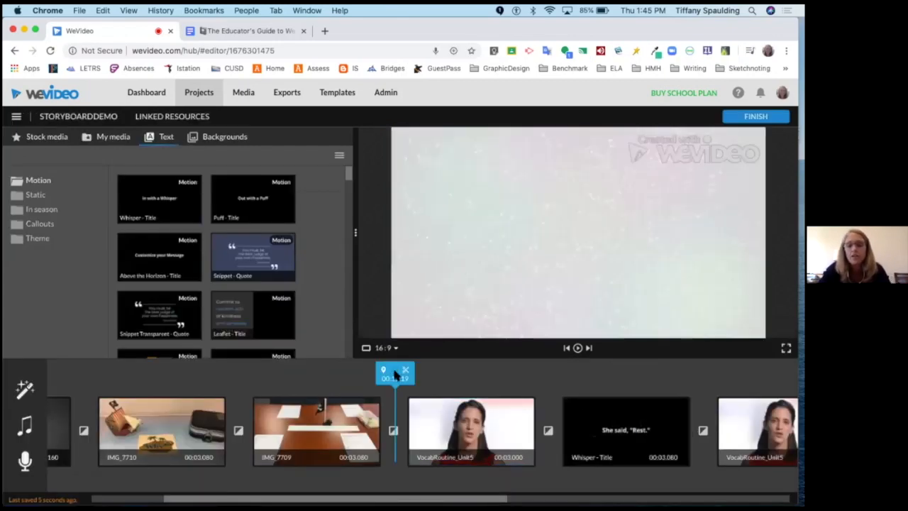
key(space)
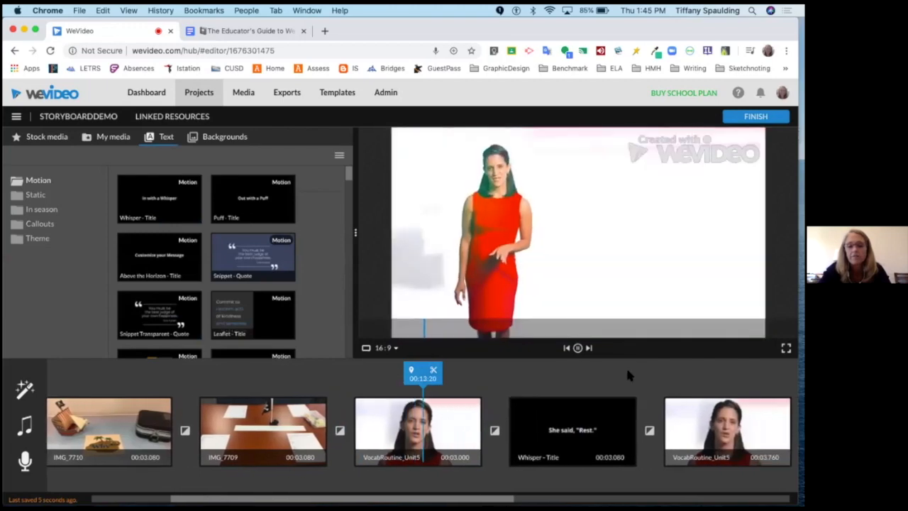
click(577, 348)
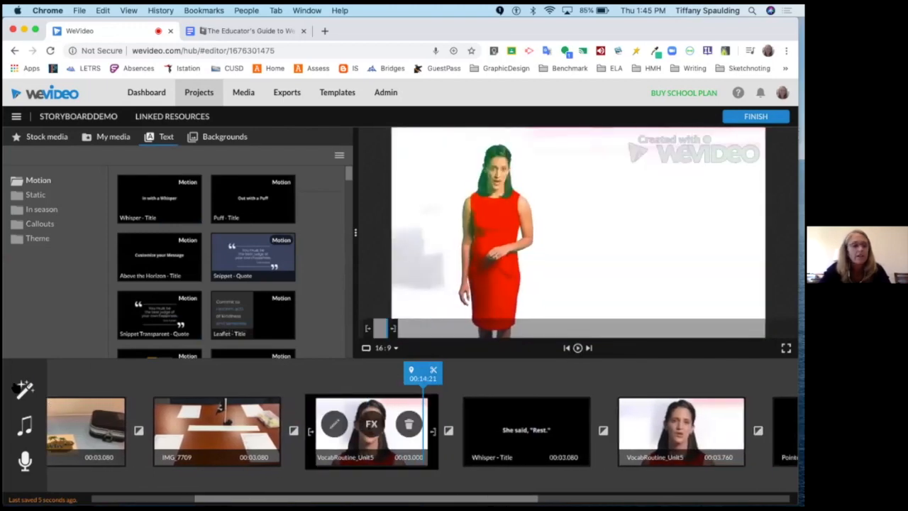
- Preview the Pop audio track at a slightly adjusted playback volume and use it as the video's music
mouse_move(29, 432)
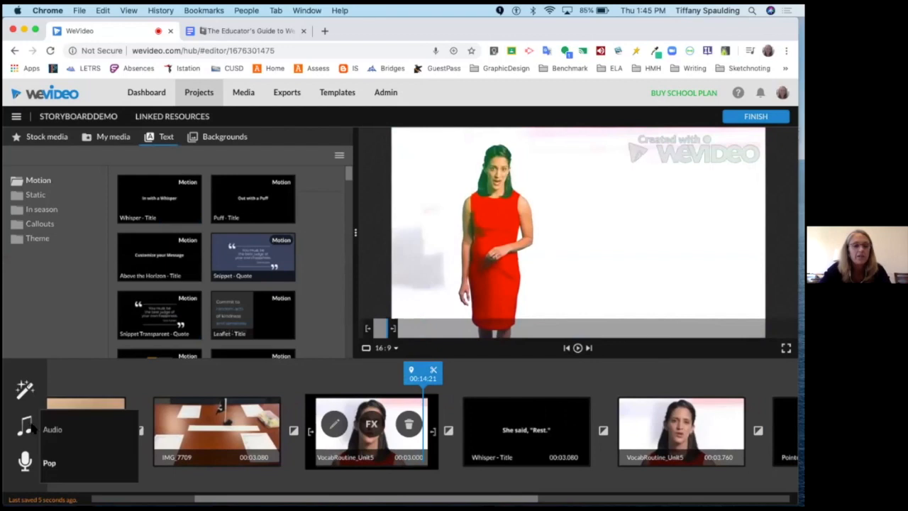
click(27, 428)
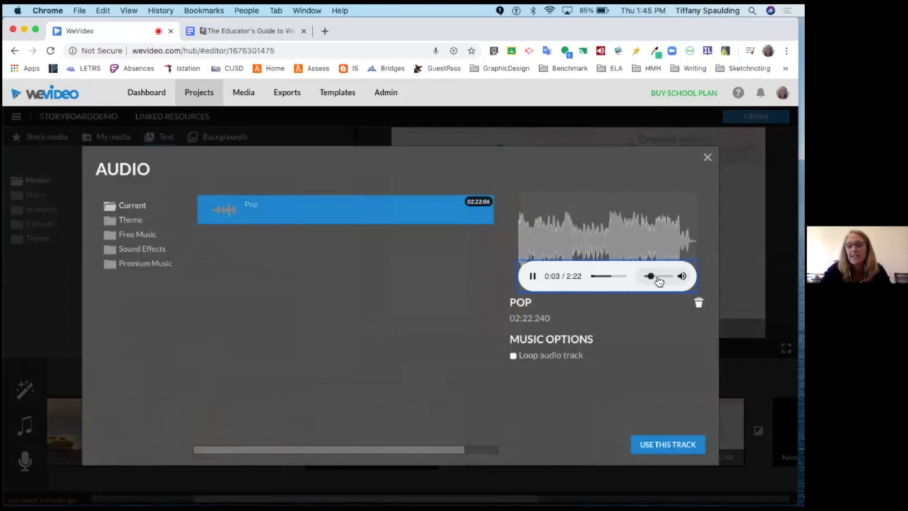
drag(653, 279, 649, 278)
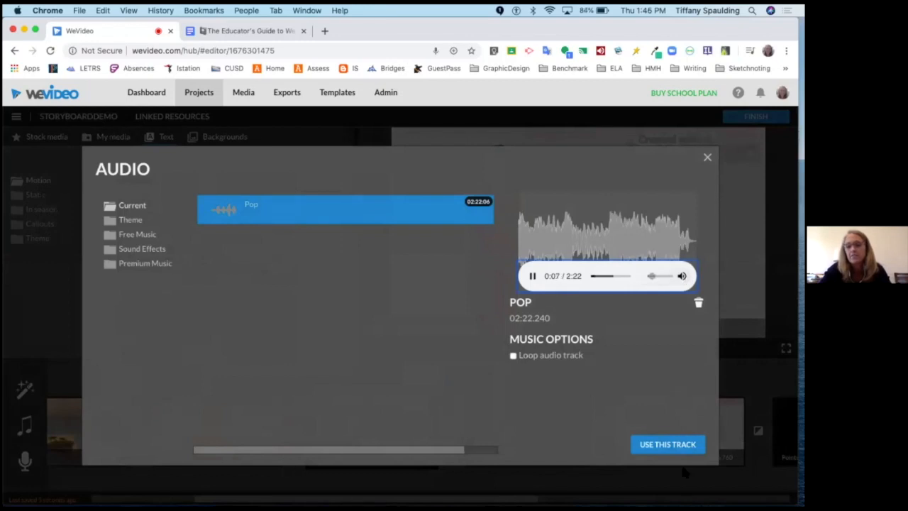
click(670, 446)
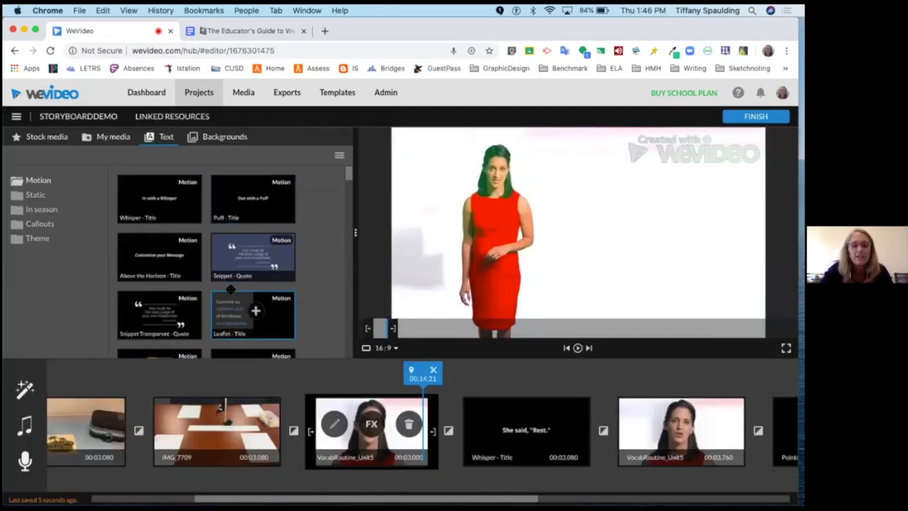
- Select the Title Text clip at the start of the storyboard
scroll(253, 184, down, 6)
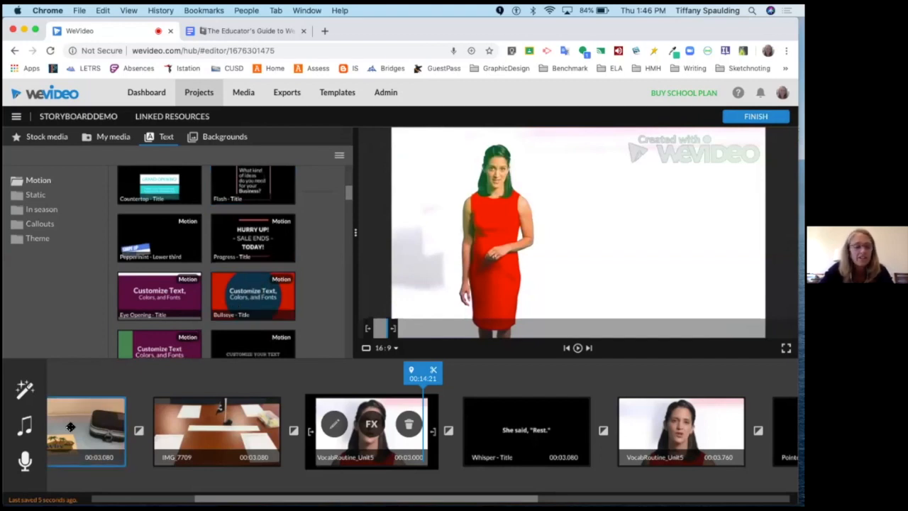
scroll(173, 385, left, 2)
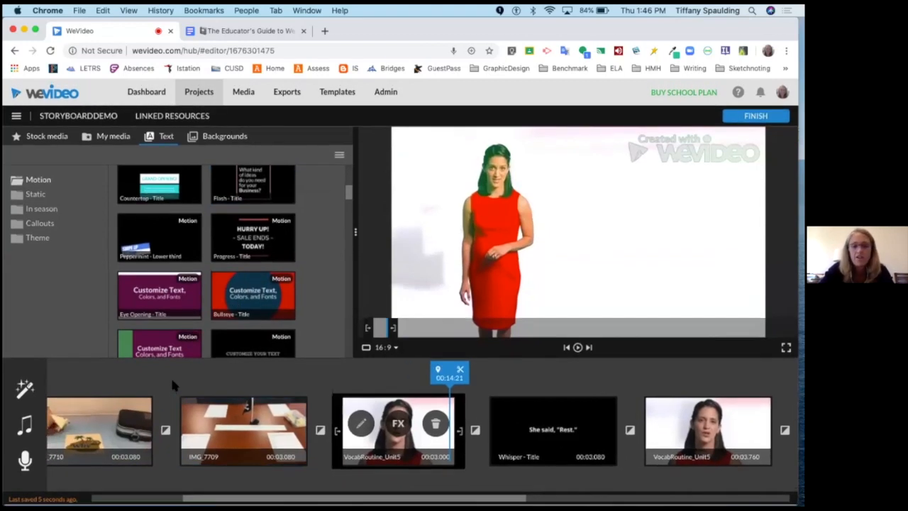
scroll(173, 385, left, 6)
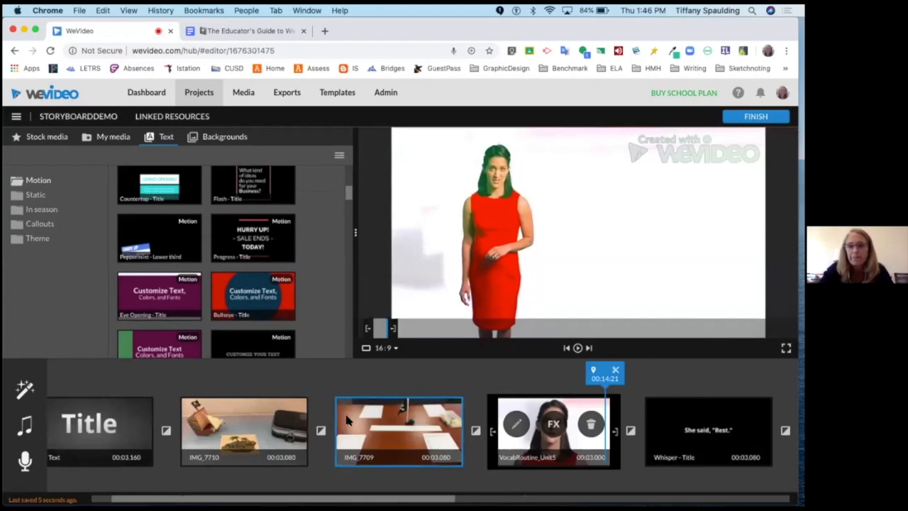
scroll(348, 418, left, 2)
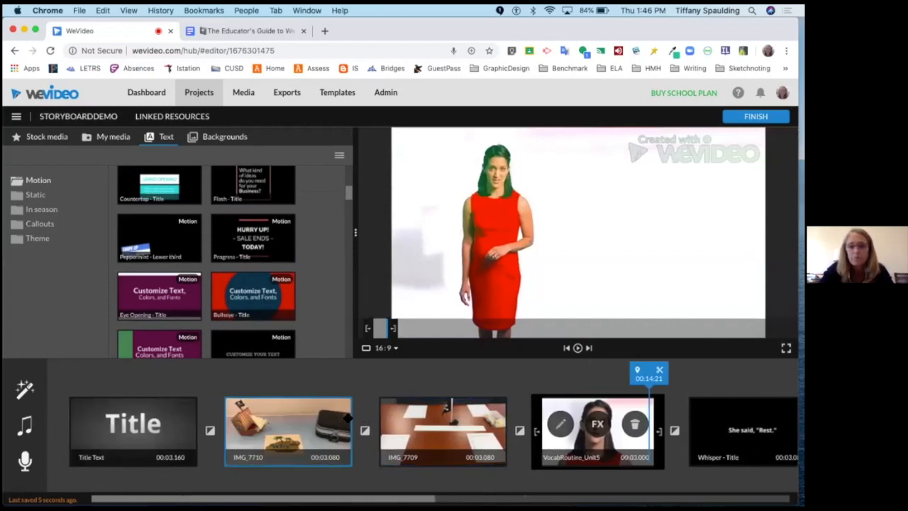
click(132, 420)
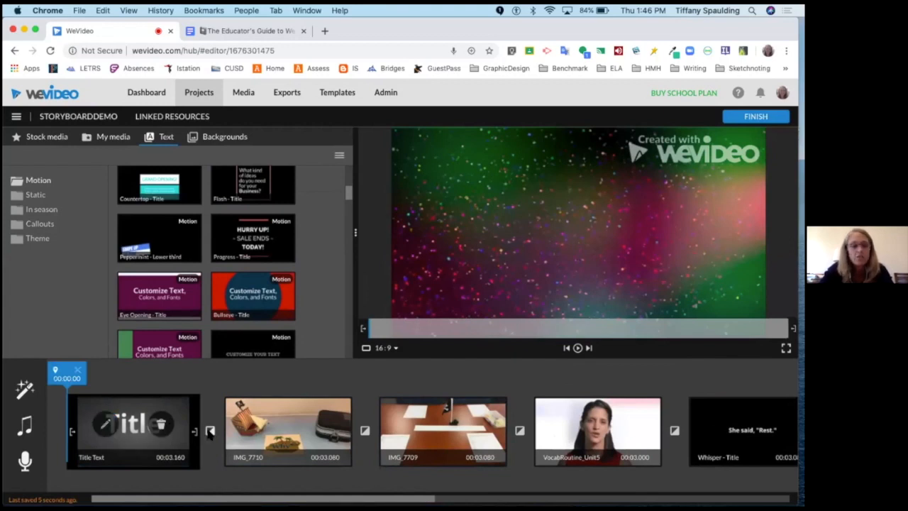
- Replace the transition between Title Text and IMG_7710 with the standard Burn transition, lasting 0.4 seconds, for the selected transition only
click(210, 431)
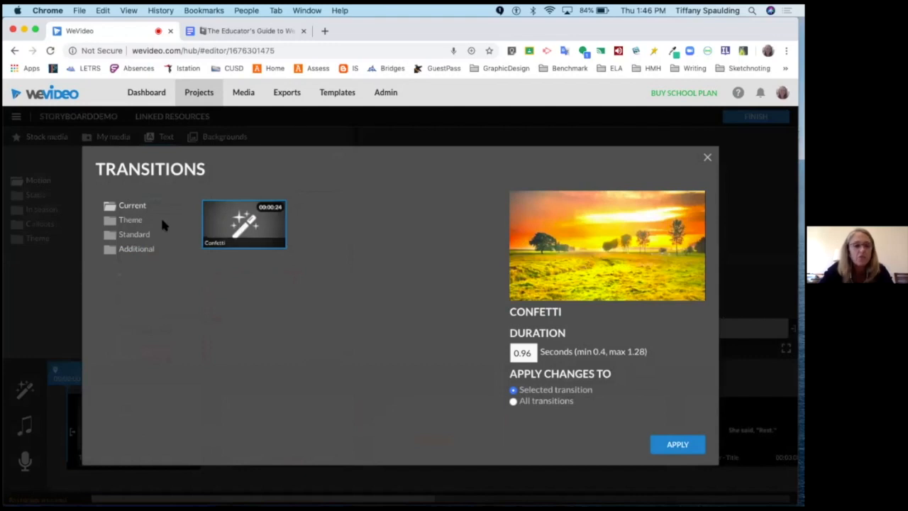
click(137, 225)
click(137, 209)
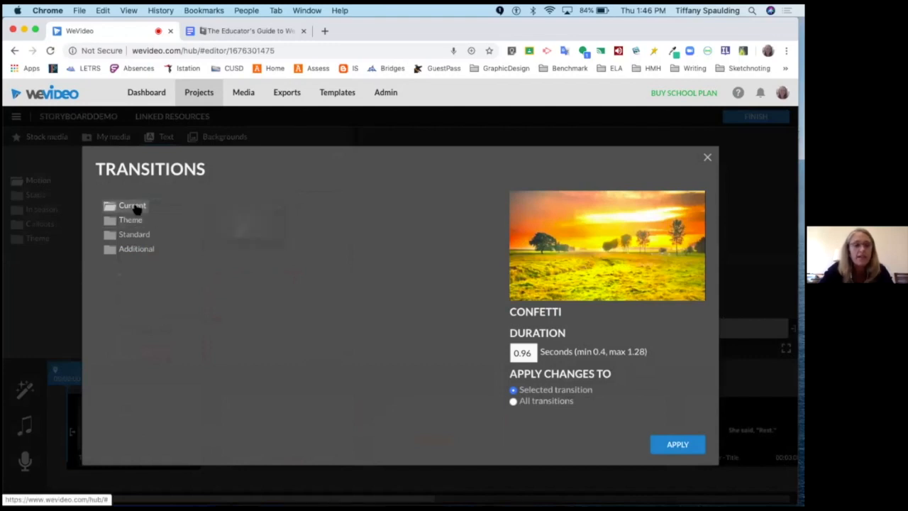
click(138, 235)
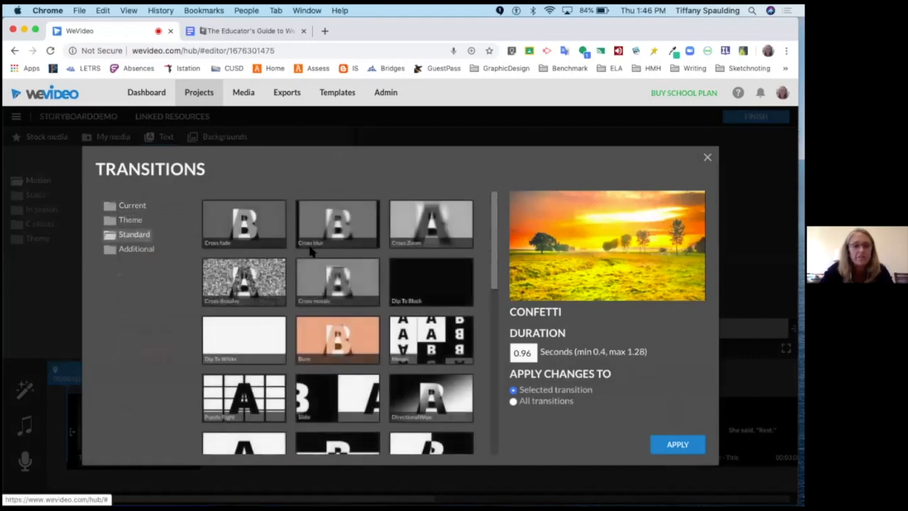
click(337, 344)
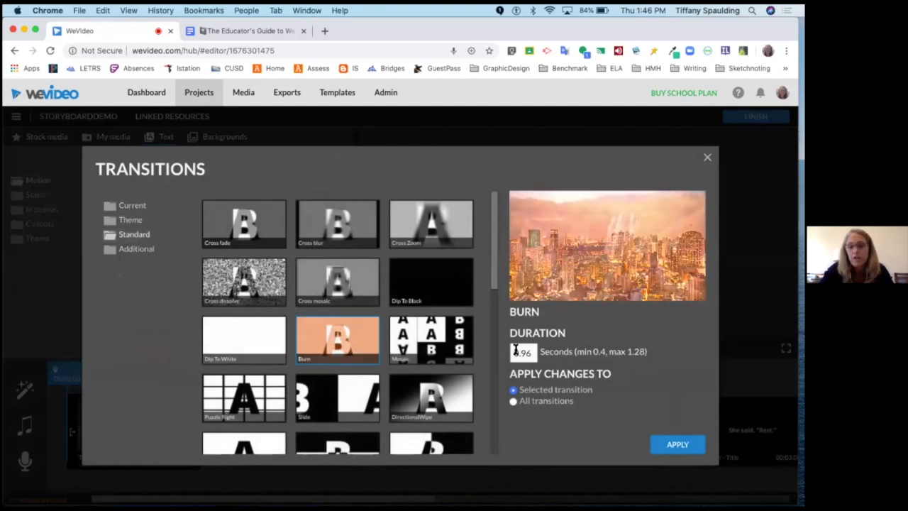
drag(534, 354, 521, 354)
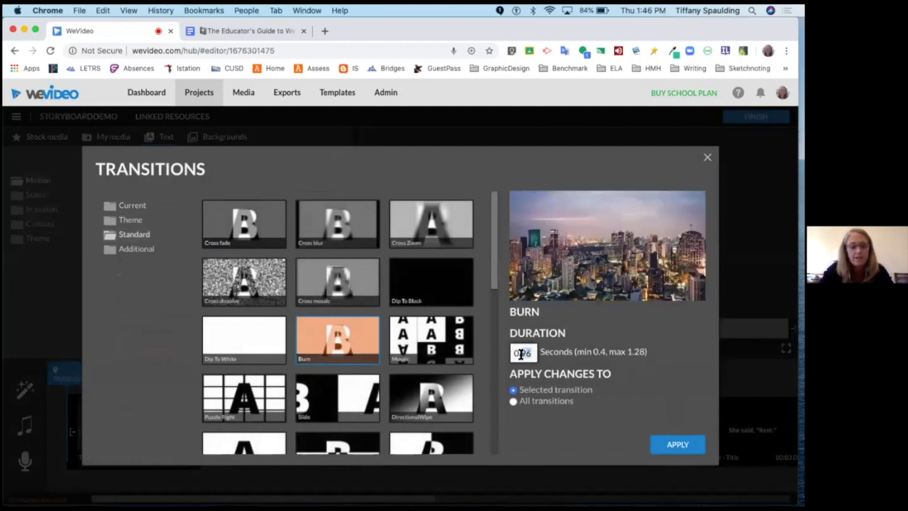
text(0.4)
click(675, 445)
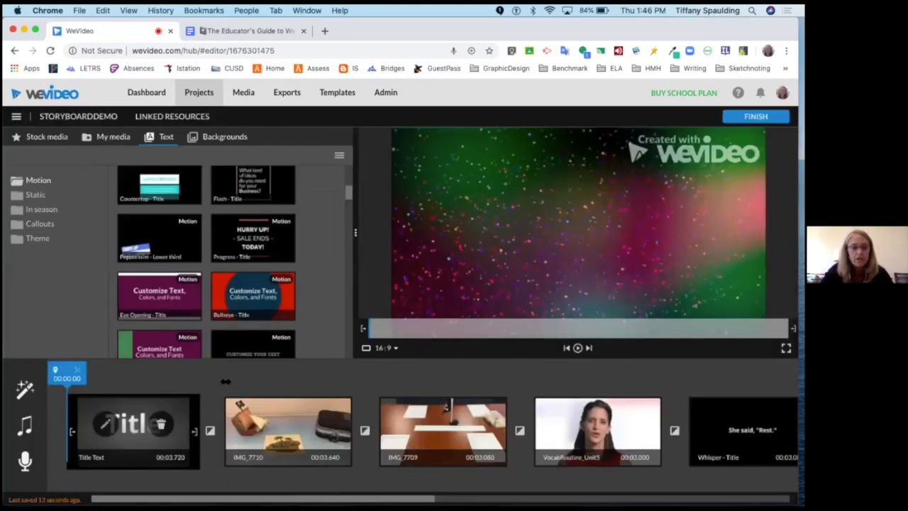
- Review the effects available for the IMG_7710 clip and close them without applying any
click(225, 381)
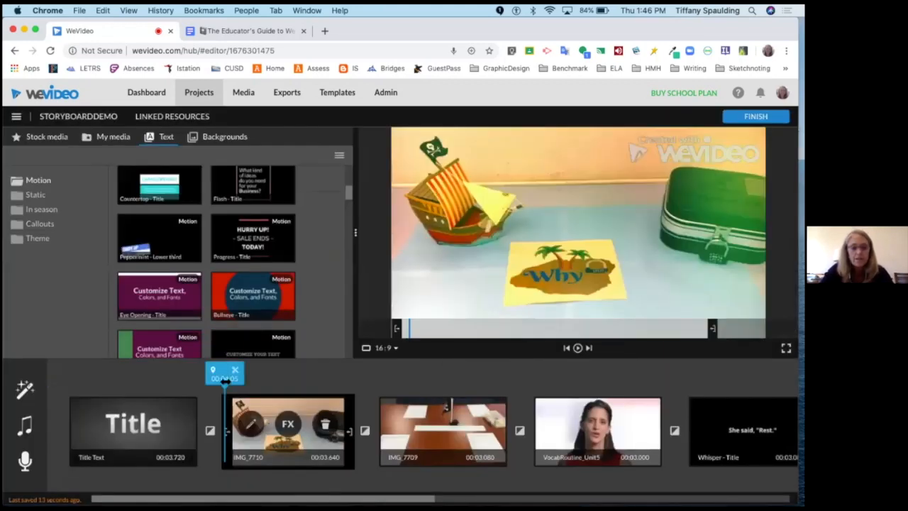
click(287, 424)
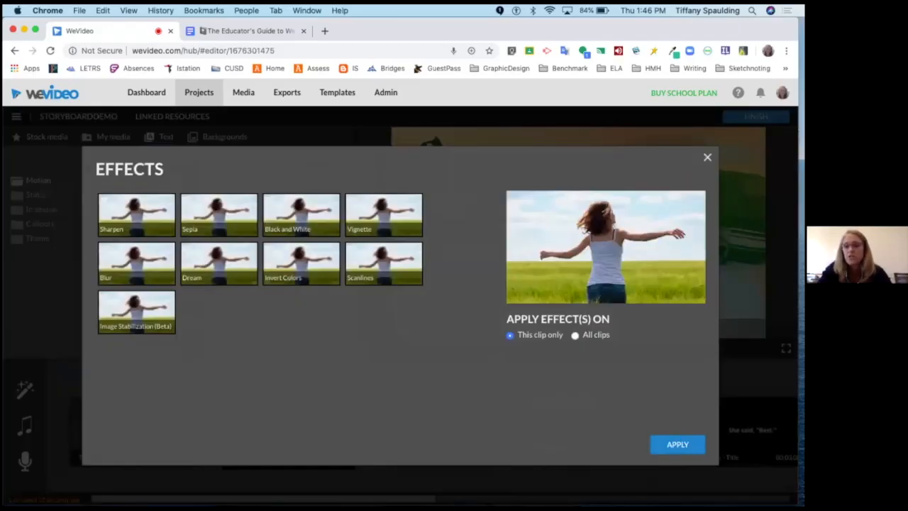
click(708, 157)
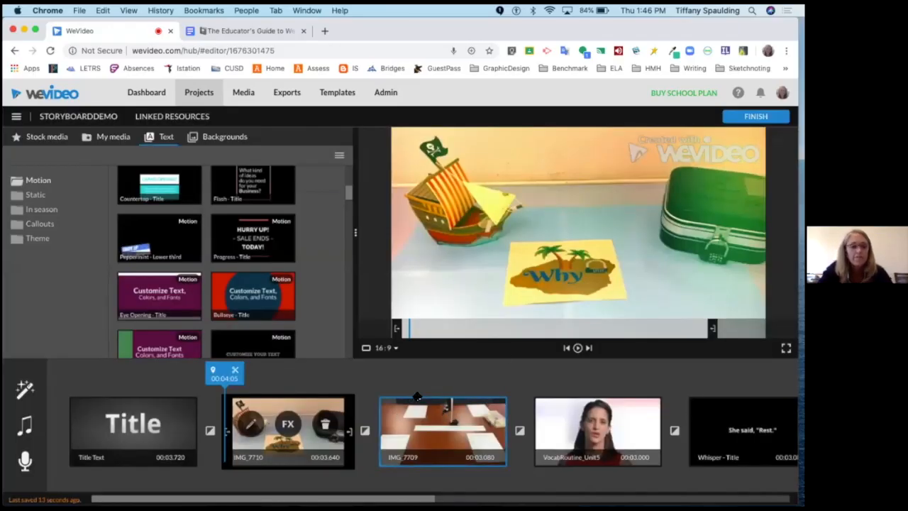
click(418, 398)
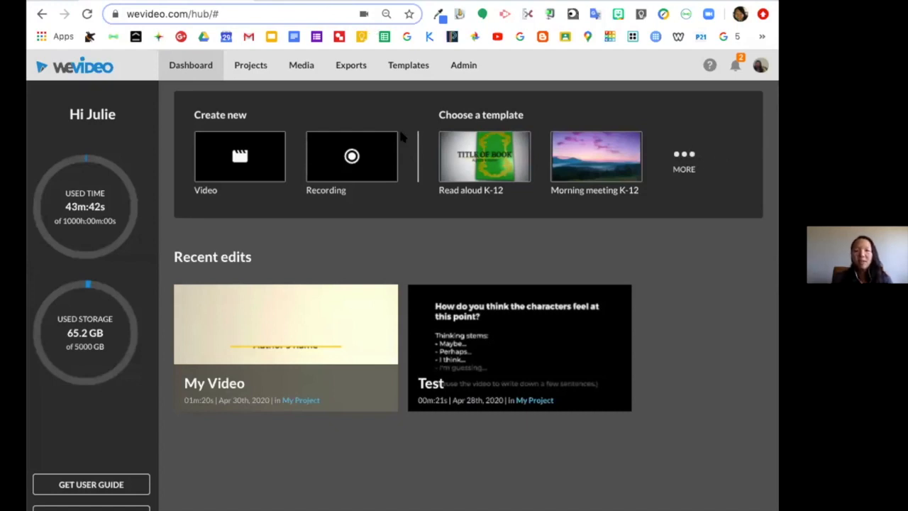
- Browse the full list of video templates and start a new video from Read aloud K-12
click(686, 161)
scroll(361, 375, down, 2)
scroll(362, 369, up, 2)
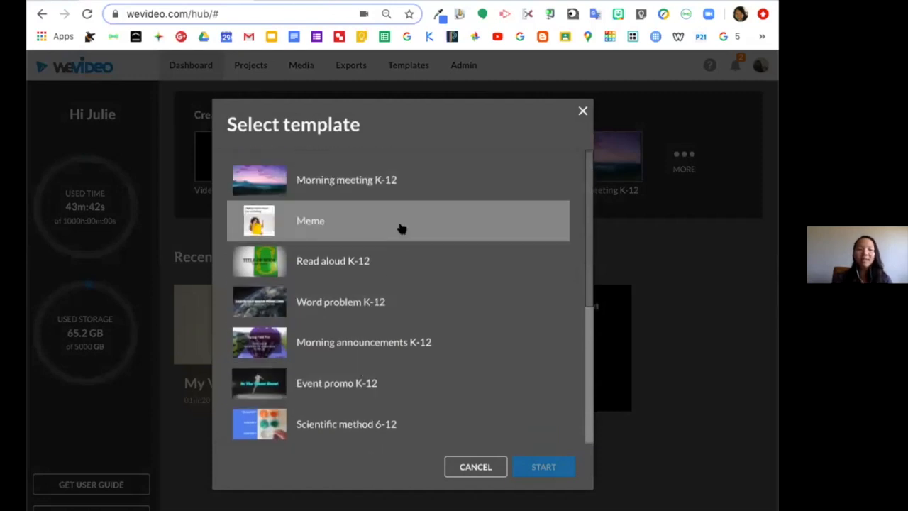
scroll(394, 256, down, 5)
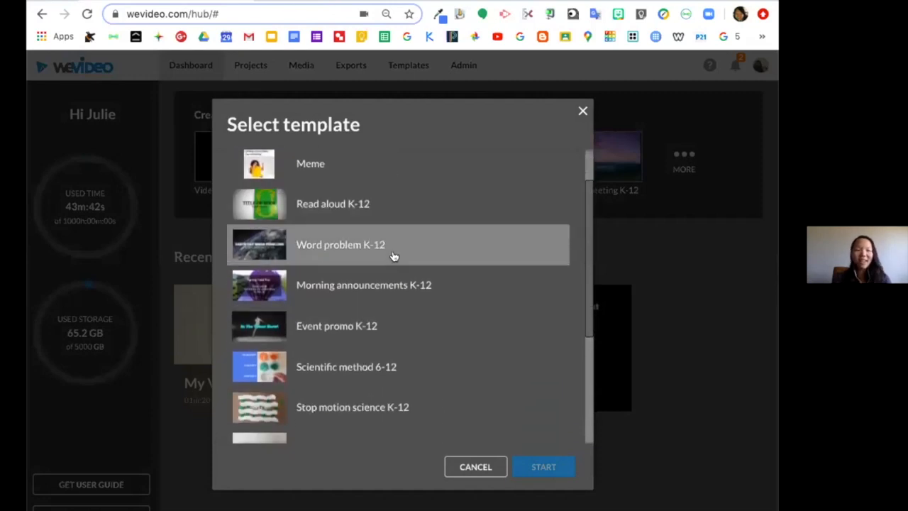
scroll(394, 255, down, 2)
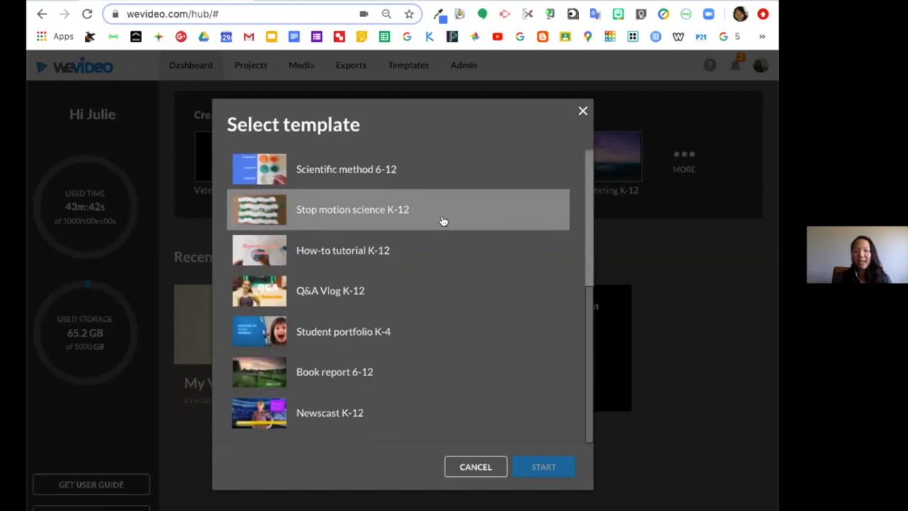
scroll(442, 221, up, 6)
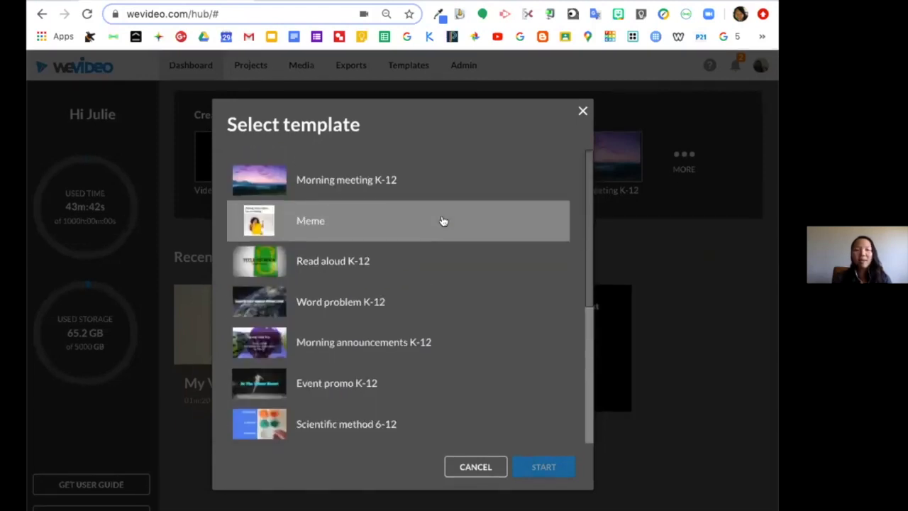
click(341, 255)
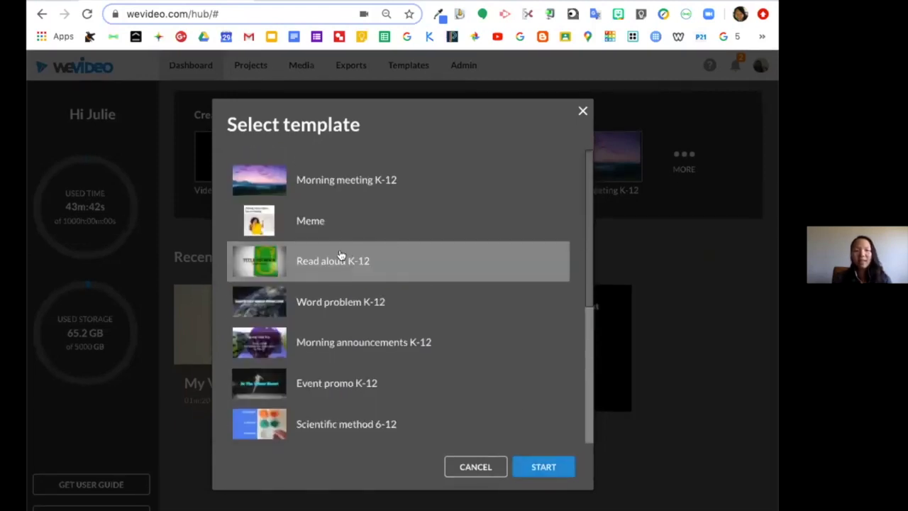
click(541, 469)
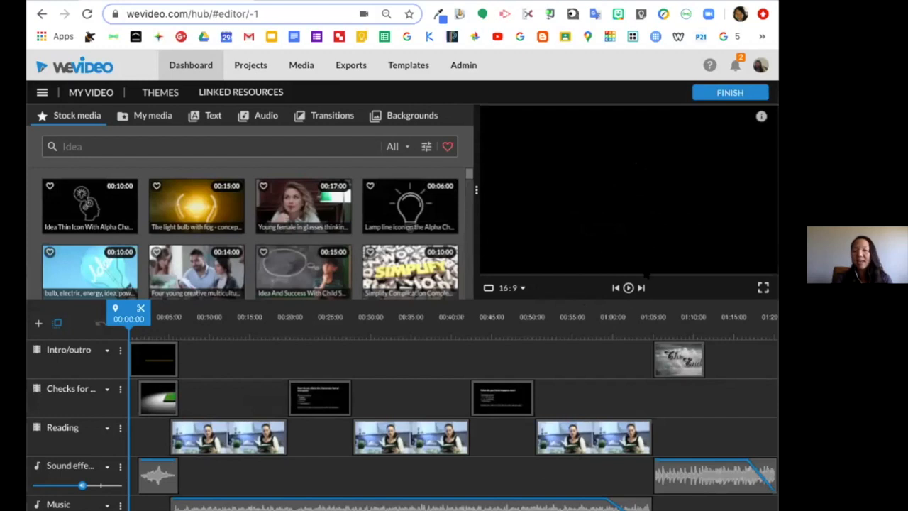
- Play the opening of the read-aloud video and inspect its title clip on the Intro/outro track
click(627, 288)
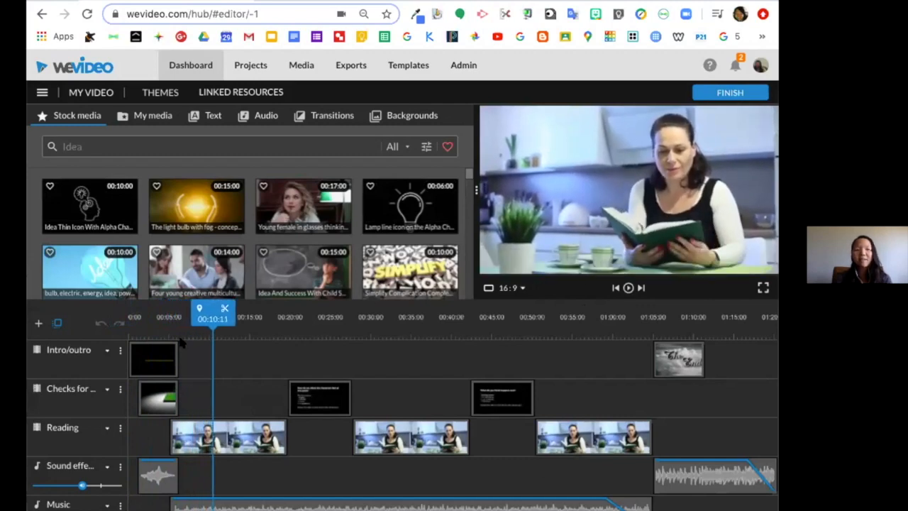
click(145, 358)
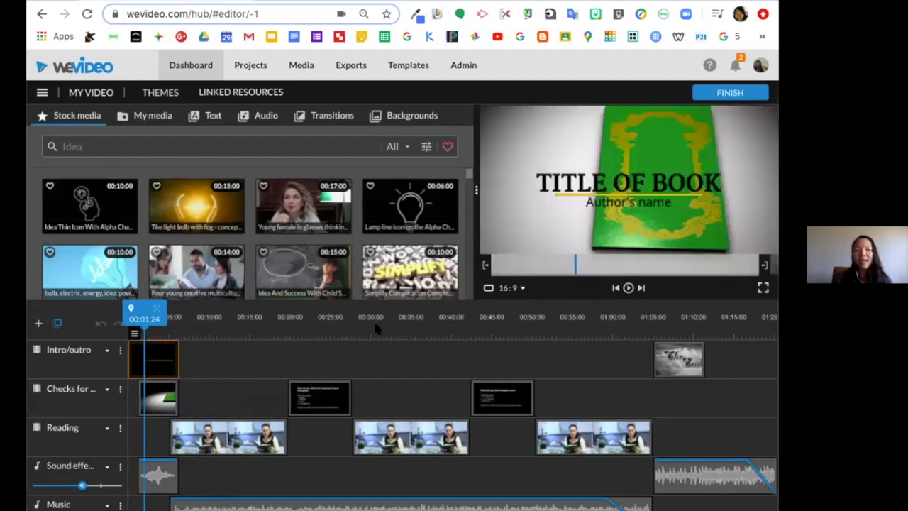
- Rename the video as The Rainbow Fish
click(68, 95)
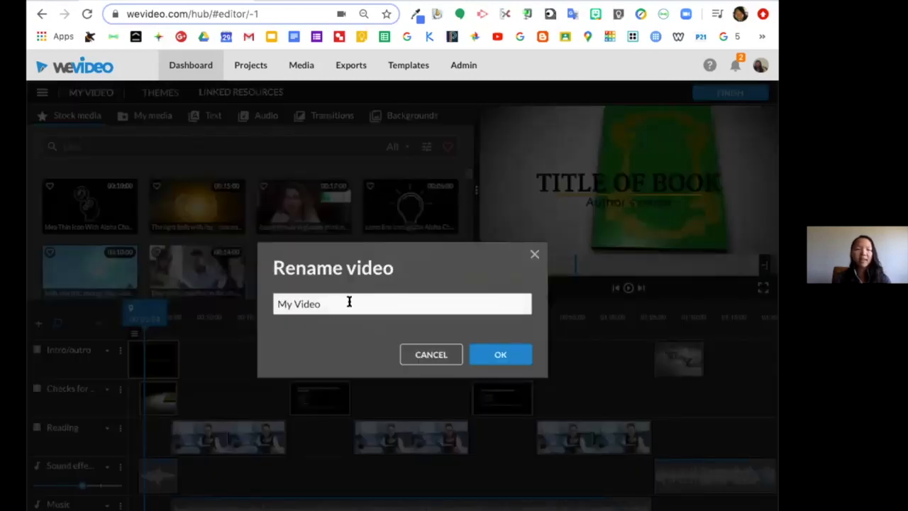
triple_click(349, 302)
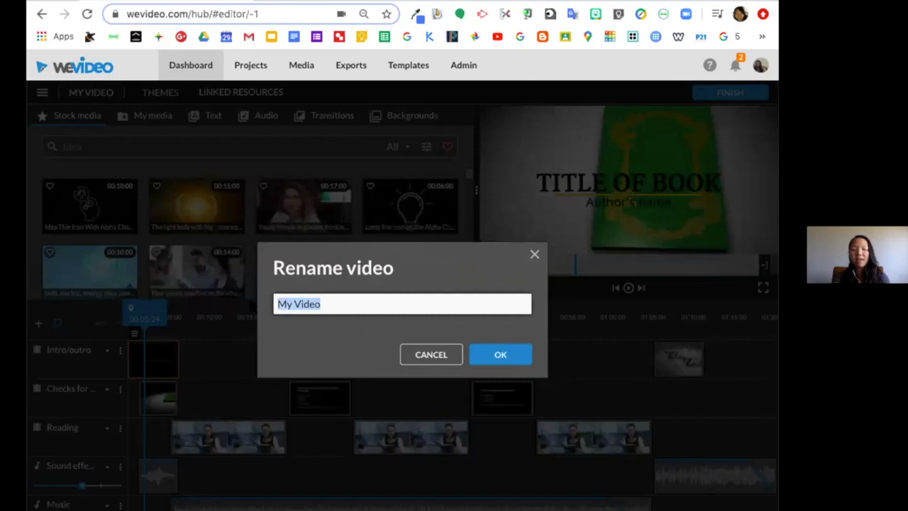
text(The R)
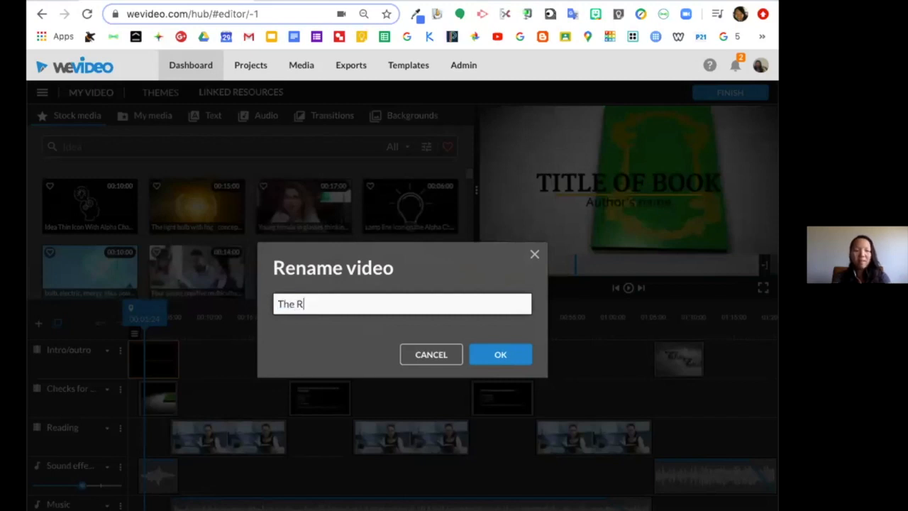
text(ainbow)
click(501, 355)
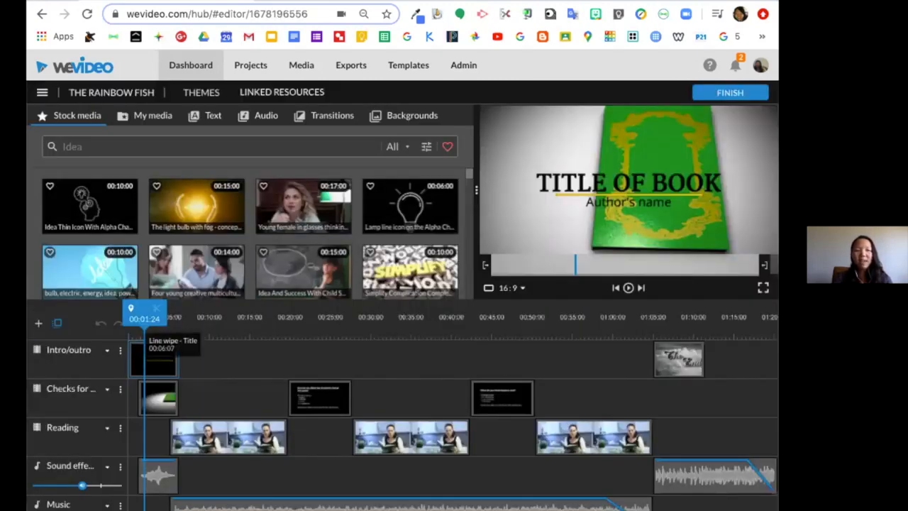
- Change the opening title clip's main text to "The Rainbow Fish" and set its font to AlfaSlabOne
click(155, 360)
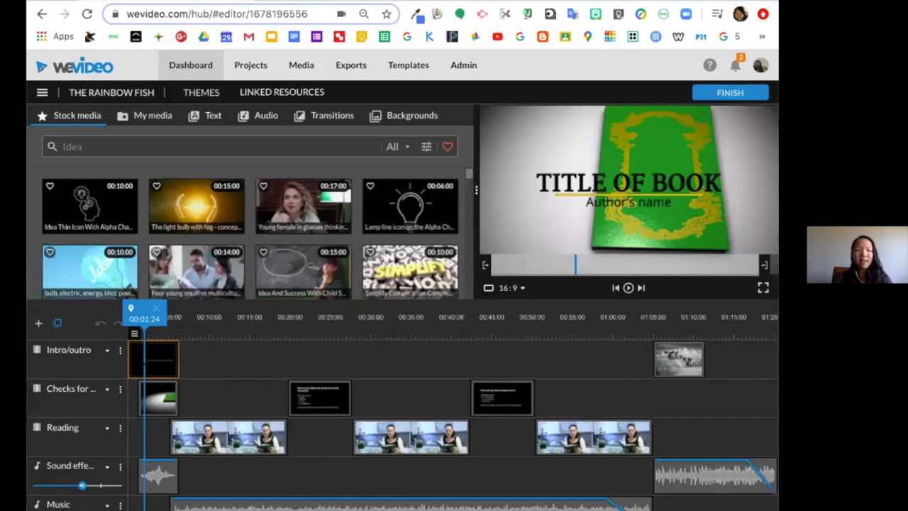
double_click(155, 361)
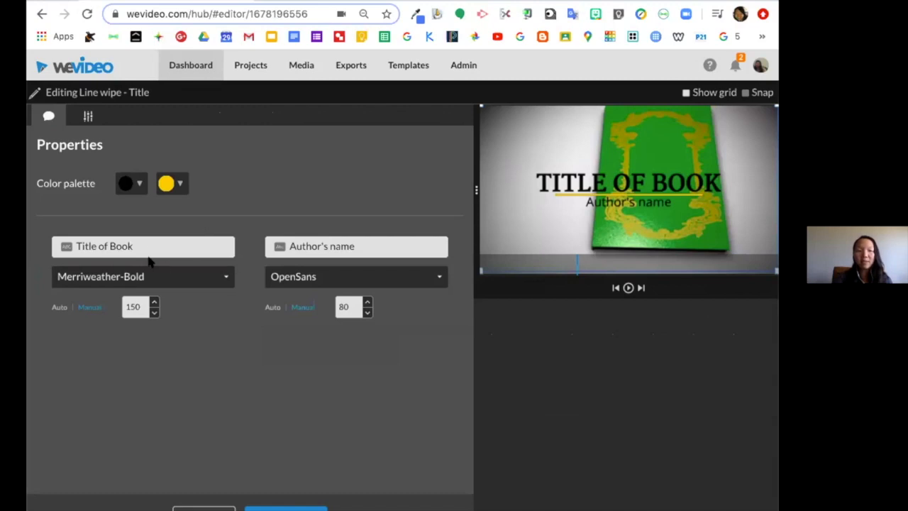
drag(142, 243, 73, 239)
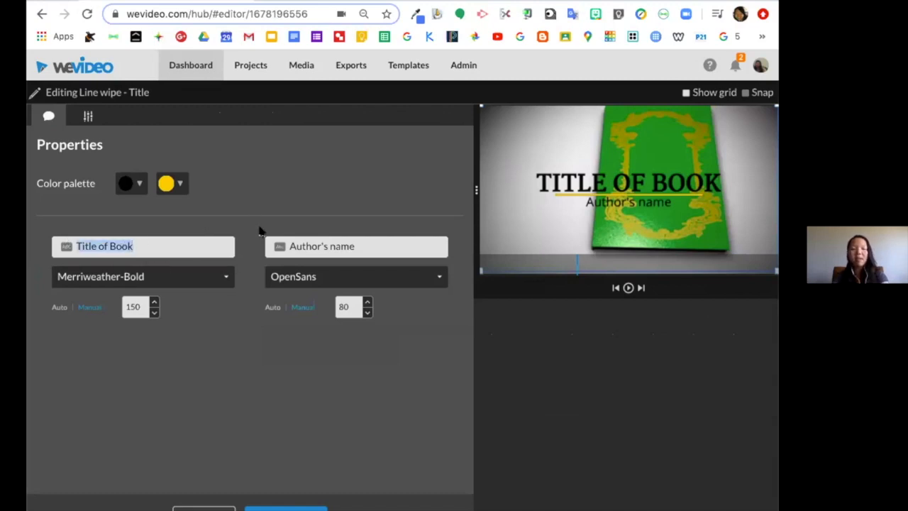
text(The Rainbow Fish)
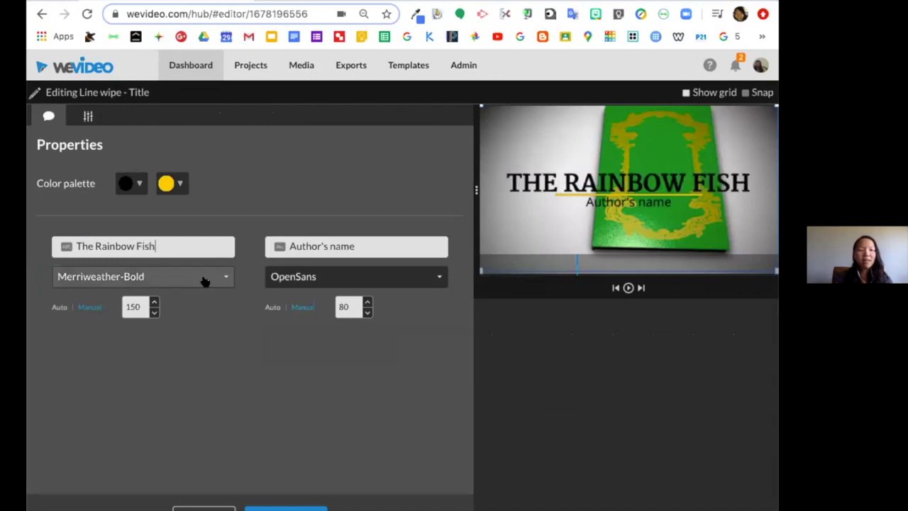
click(204, 282)
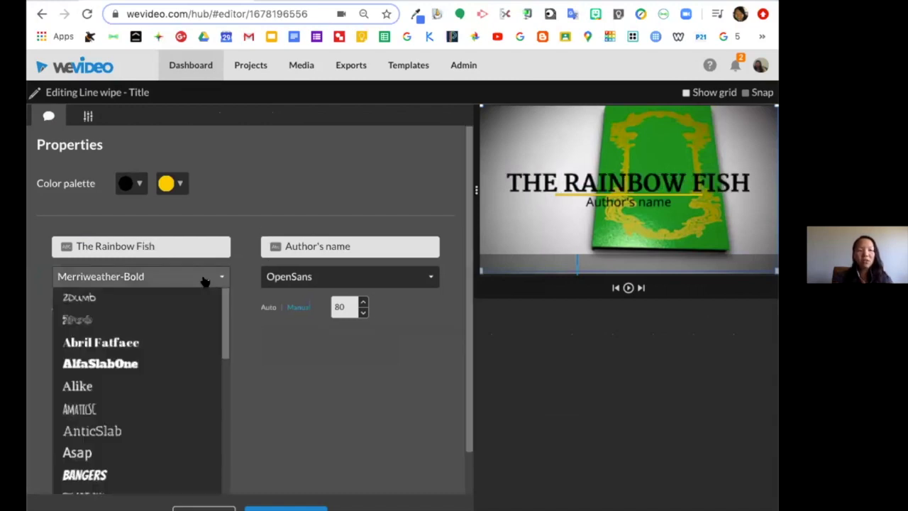
click(158, 363)
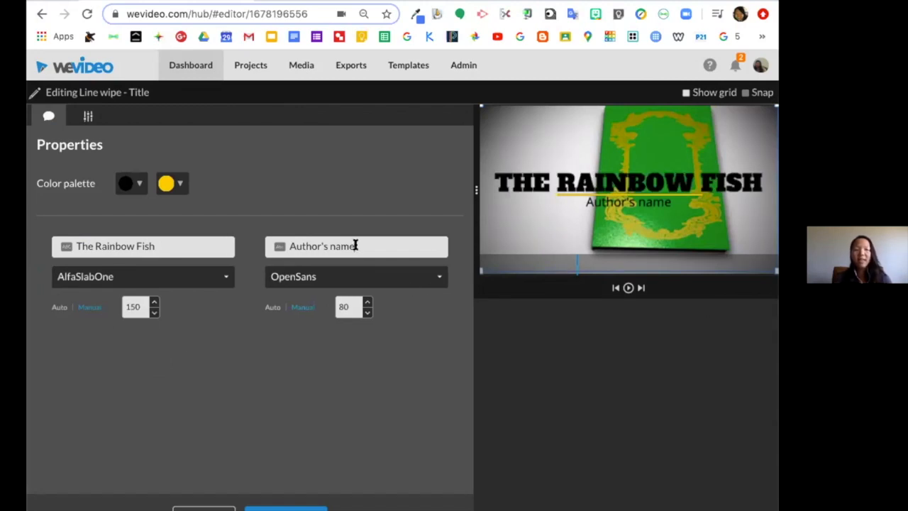
- Replace the author line with "By Marcus Pfister", set its font to Alike, and save the title clip
drag(369, 245, 289, 241)
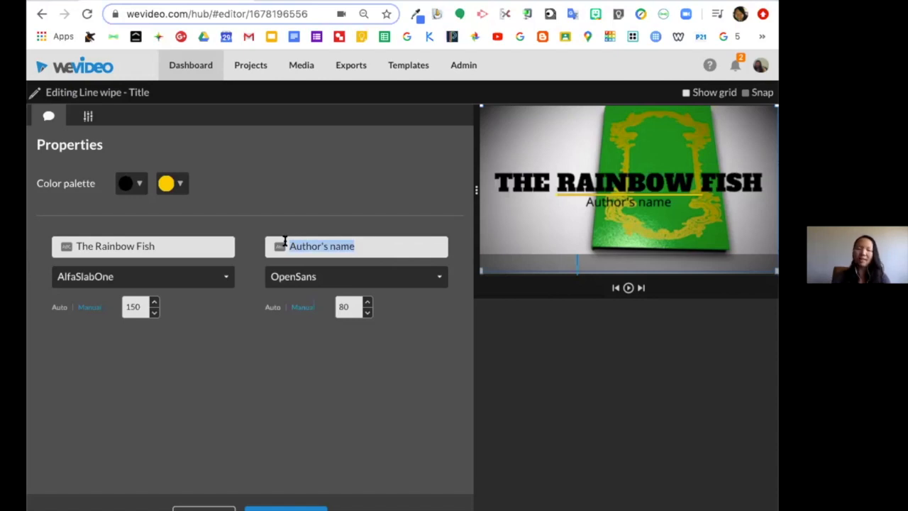
text(By Marcus Pfister)
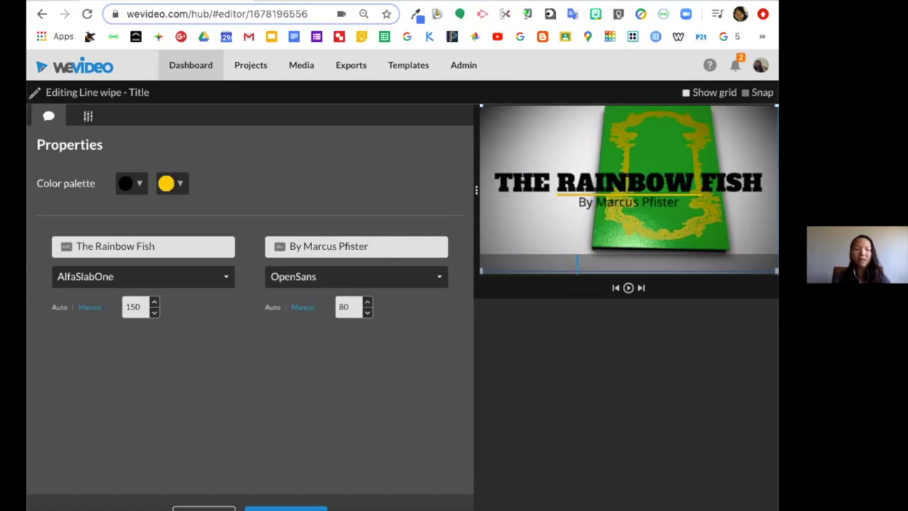
click(318, 277)
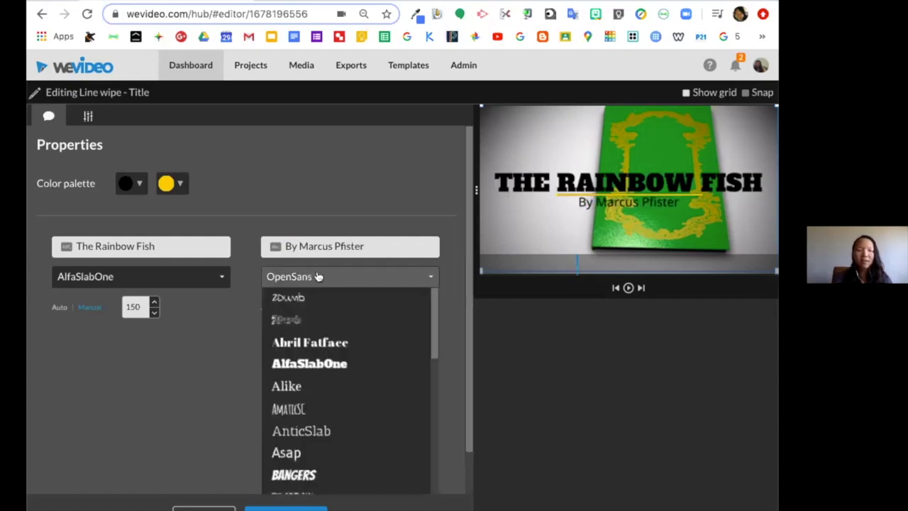
click(303, 366)
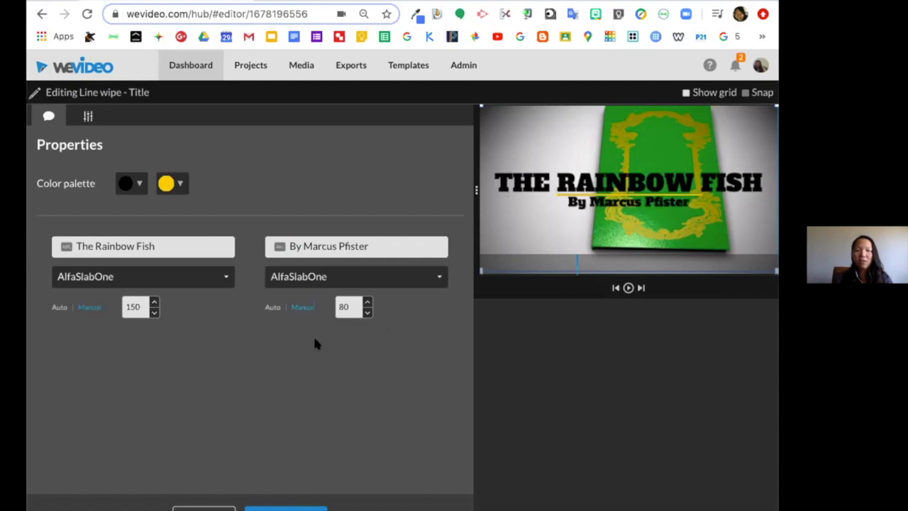
click(306, 277)
click(310, 395)
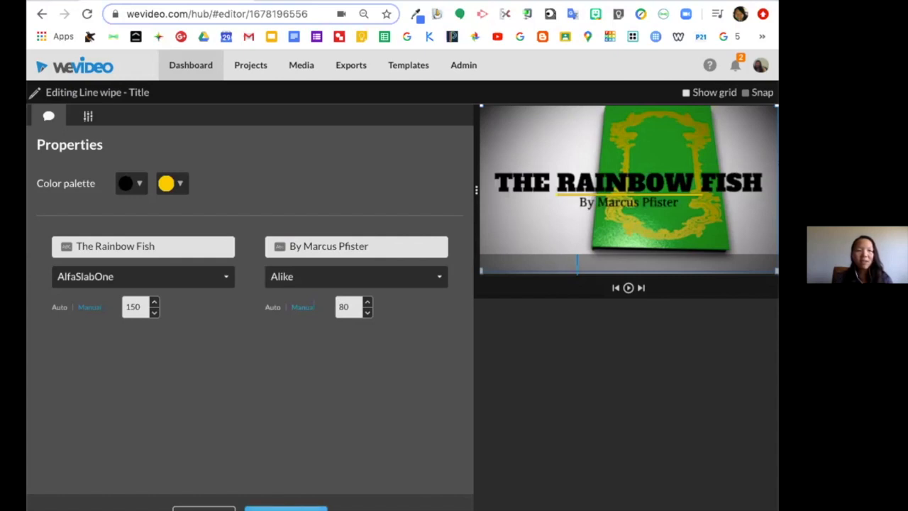
click(285, 508)
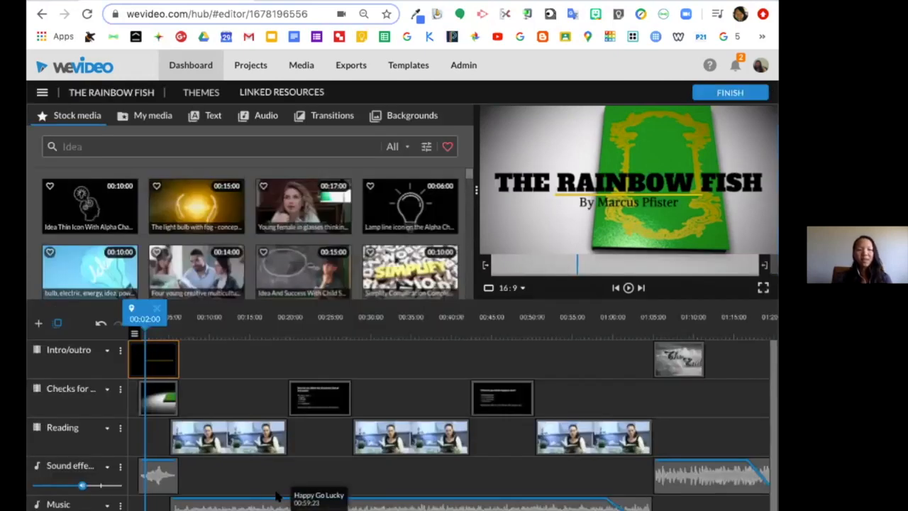
- Select the first Reading clip and review the recording sources offered in My media, closing them without recording
click(183, 443)
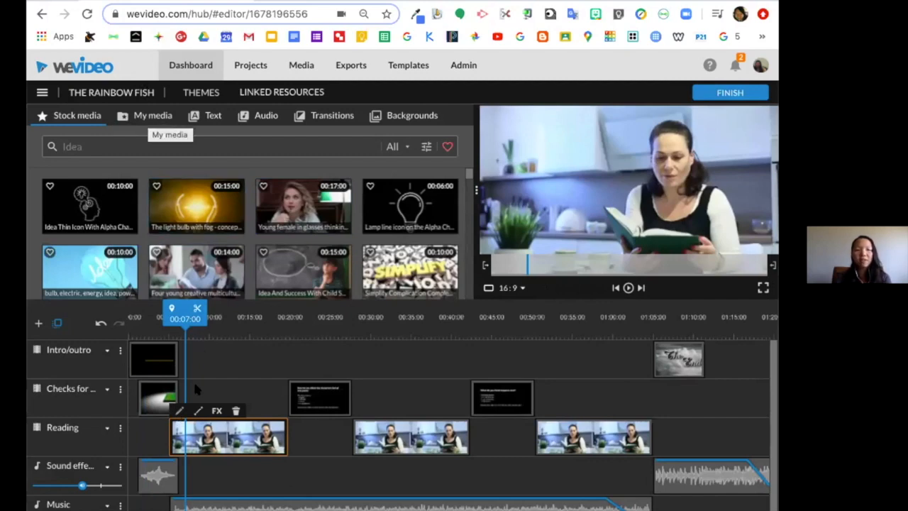
click(149, 123)
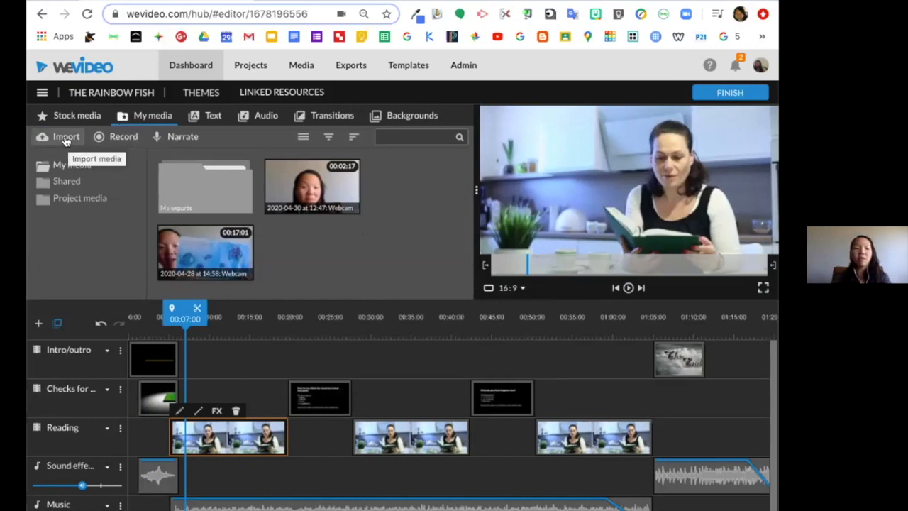
click(122, 139)
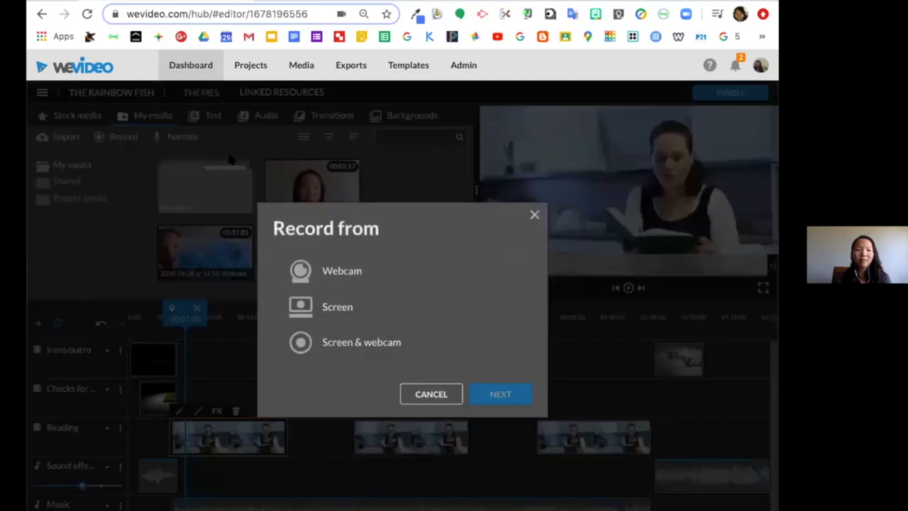
click(339, 275)
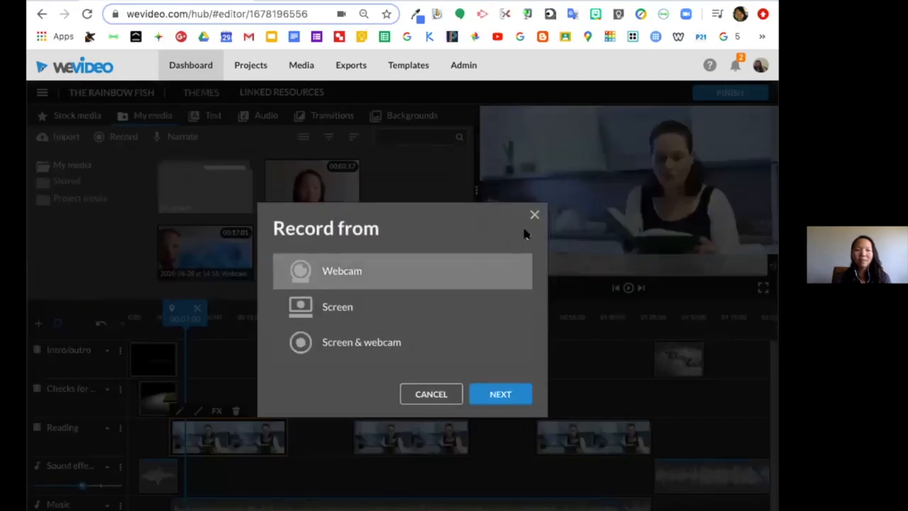
click(533, 215)
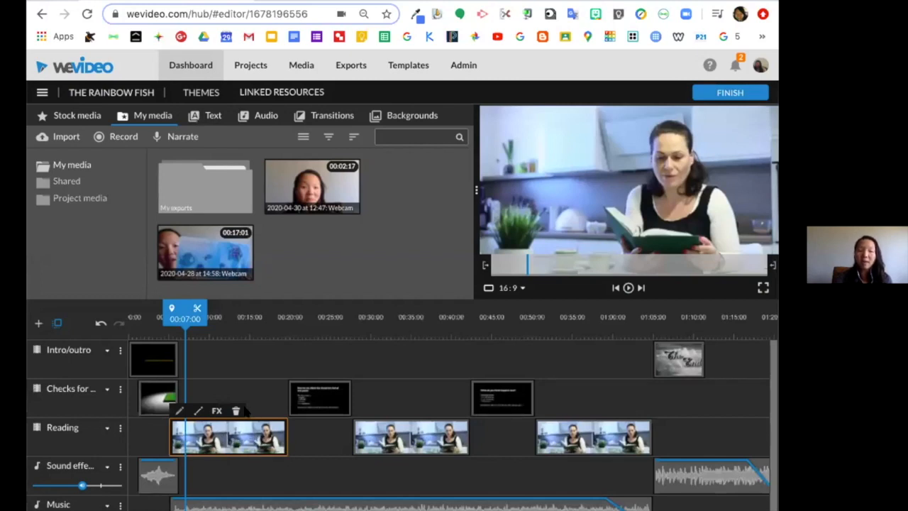
- Delete all three placeholder clips of the woman reading from the Reading track
click(236, 412)
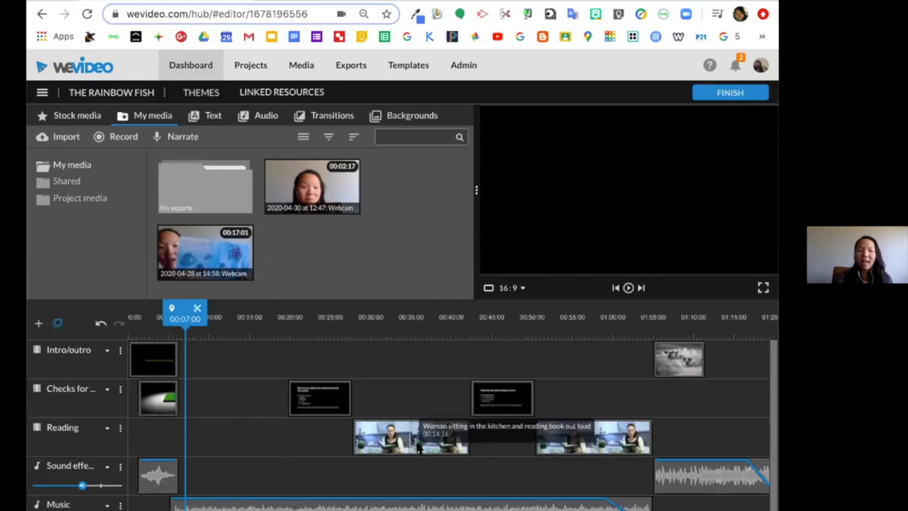
click(379, 438)
key(Delete)
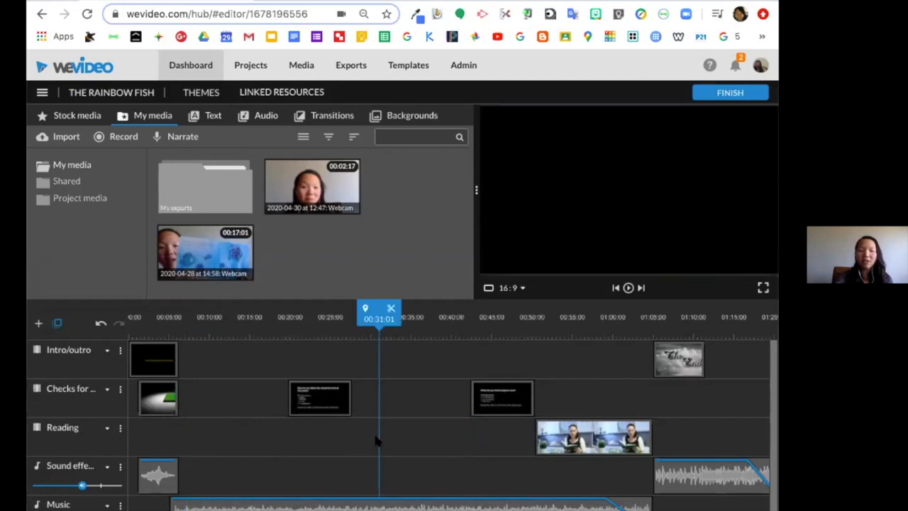
click(616, 438)
key(Delete)
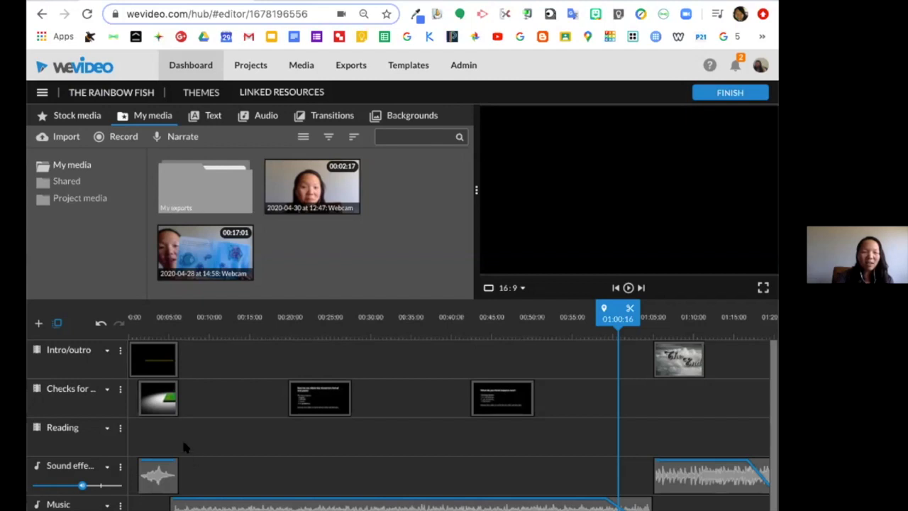
- Move the playhead to 00:06:08, record about 14 seconds of reading the book with the webcam, and save the recording
drag(620, 330, 179, 341)
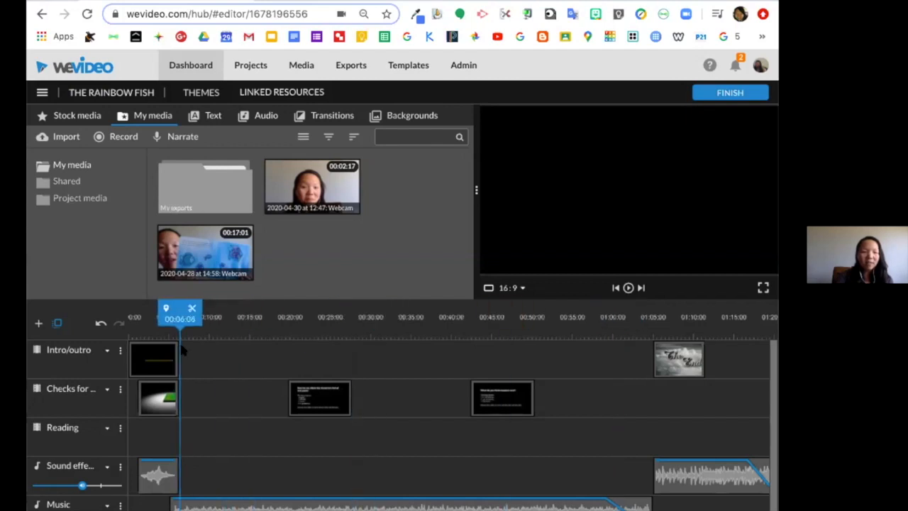
click(121, 137)
click(341, 270)
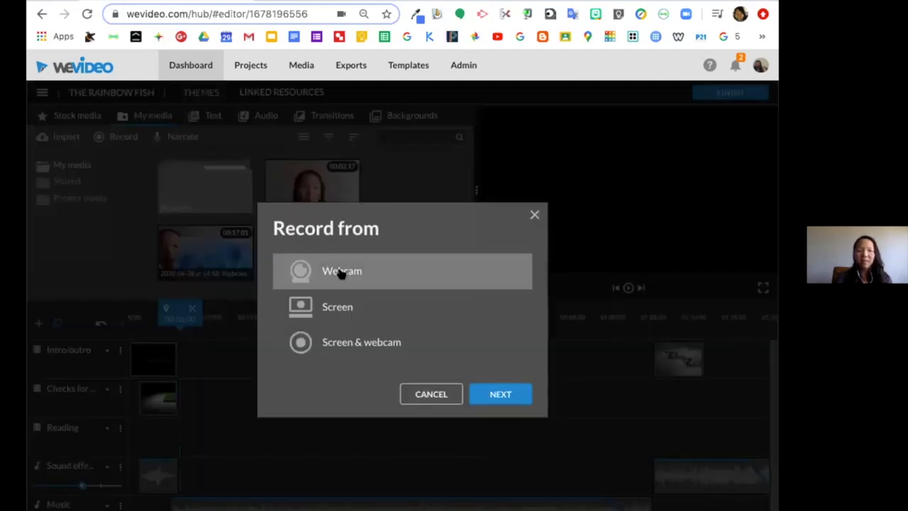
click(514, 396)
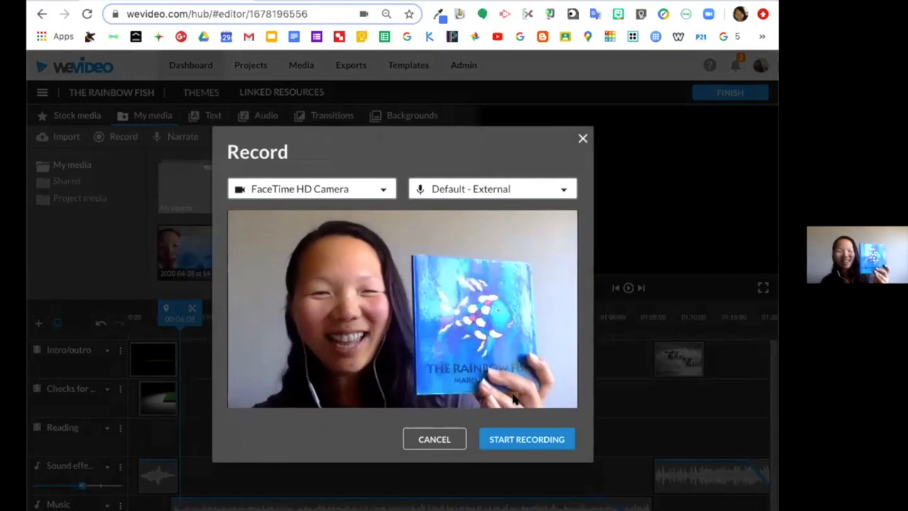
click(518, 441)
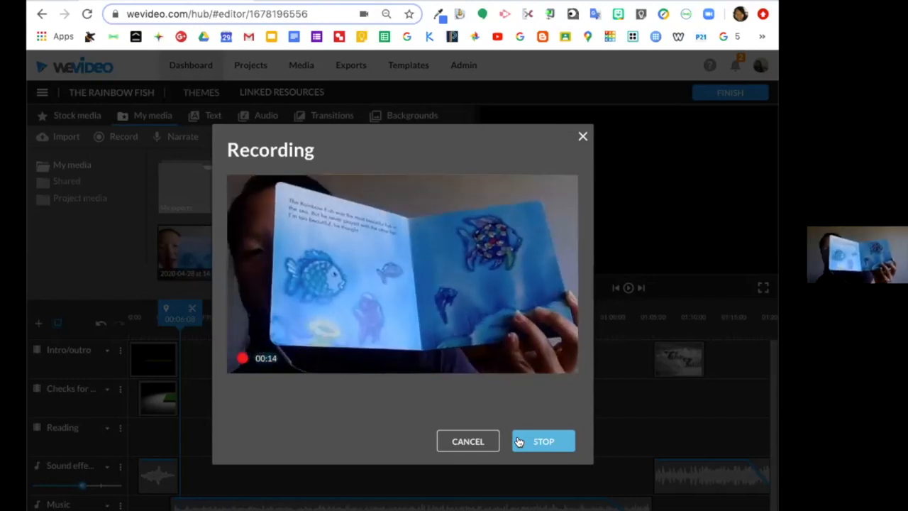
click(518, 441)
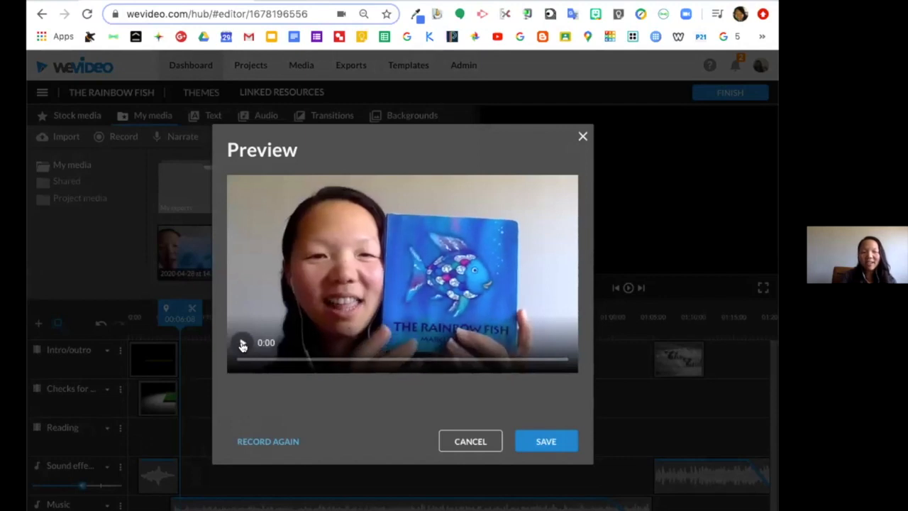
click(545, 441)
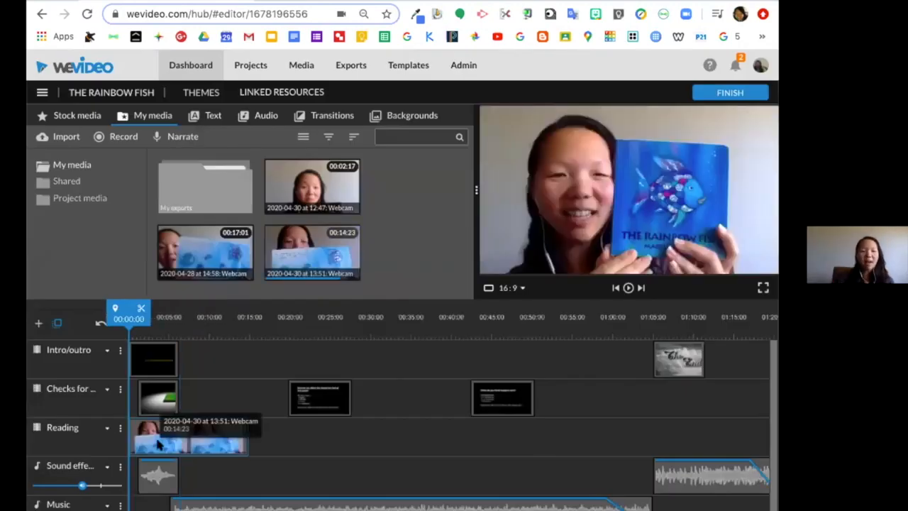
- Move the new webcam clip on the Reading track to start at 00:06:07 and split it at 00:10:03
drag(147, 443, 199, 439)
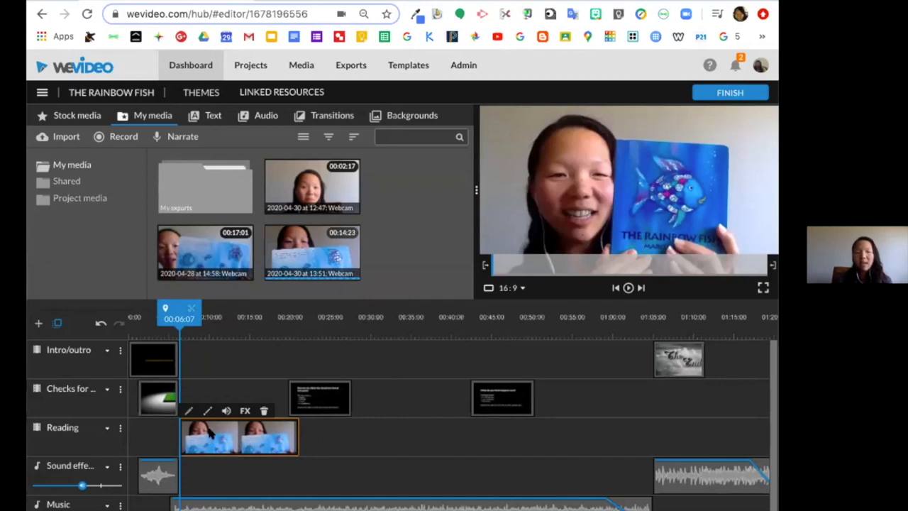
drag(168, 310, 206, 308)
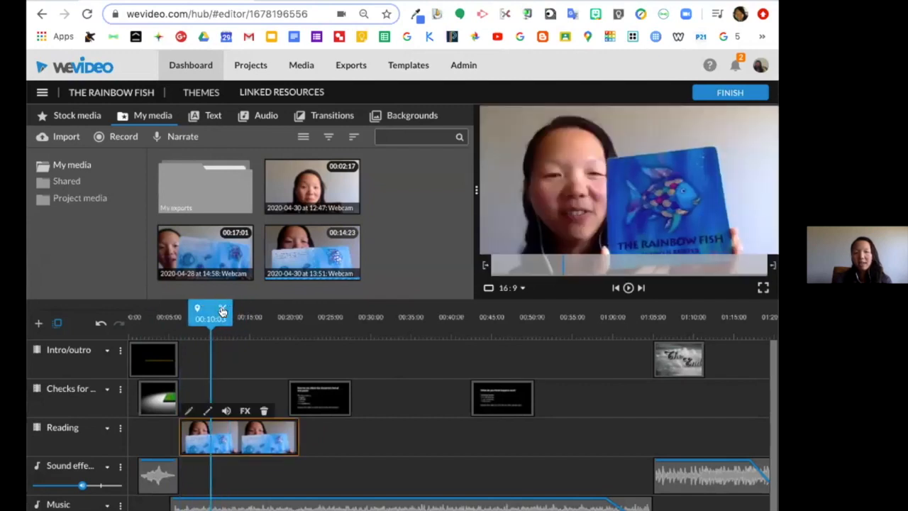
click(222, 312)
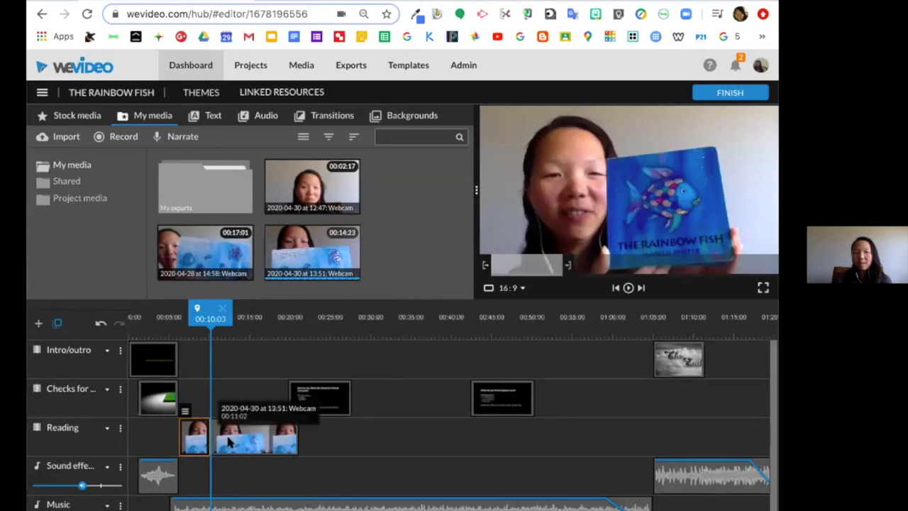
- Remove the "- I'm guessing..." line from the first question slide about the characters' feelings and save the text
click(318, 397)
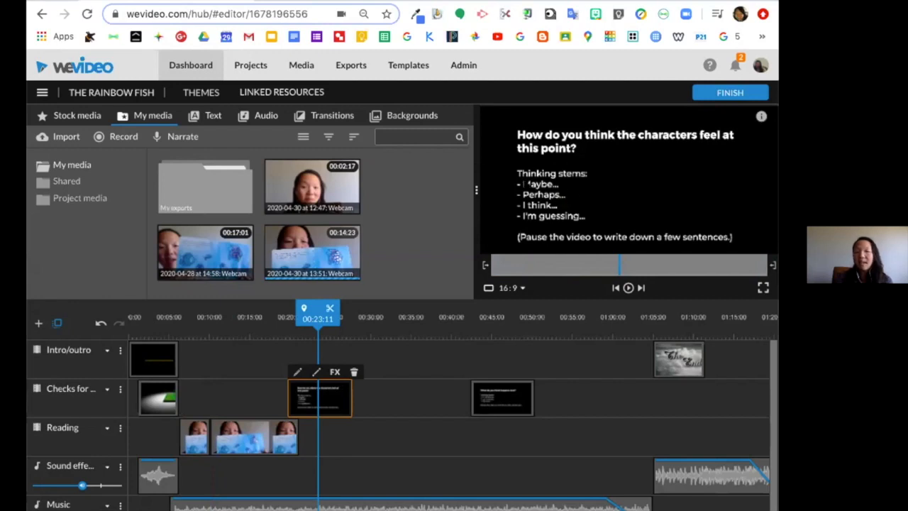
double_click(300, 406)
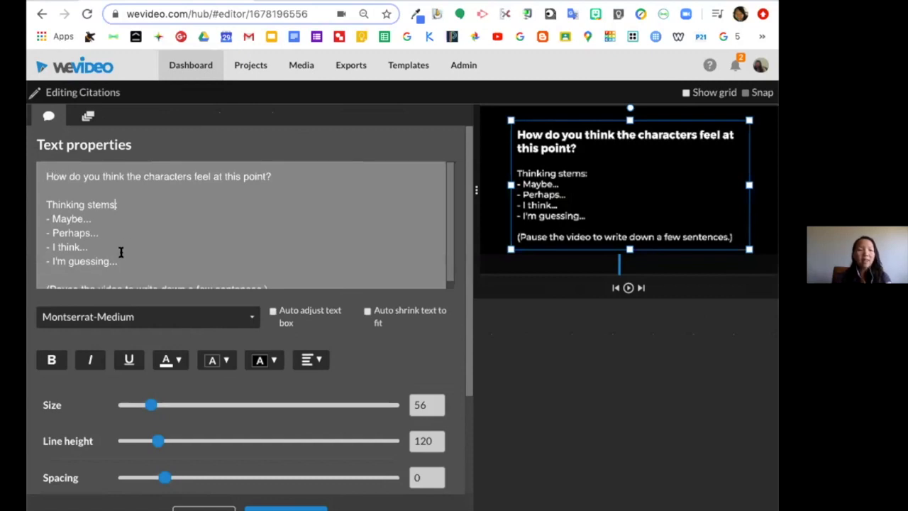
drag(118, 262, 45, 261)
key(BackSpace)
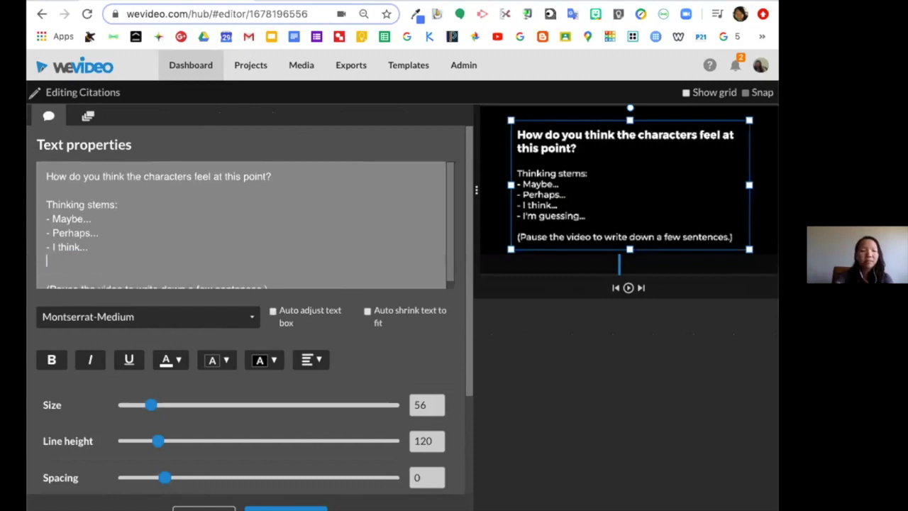
click(87, 247)
key(Delete)
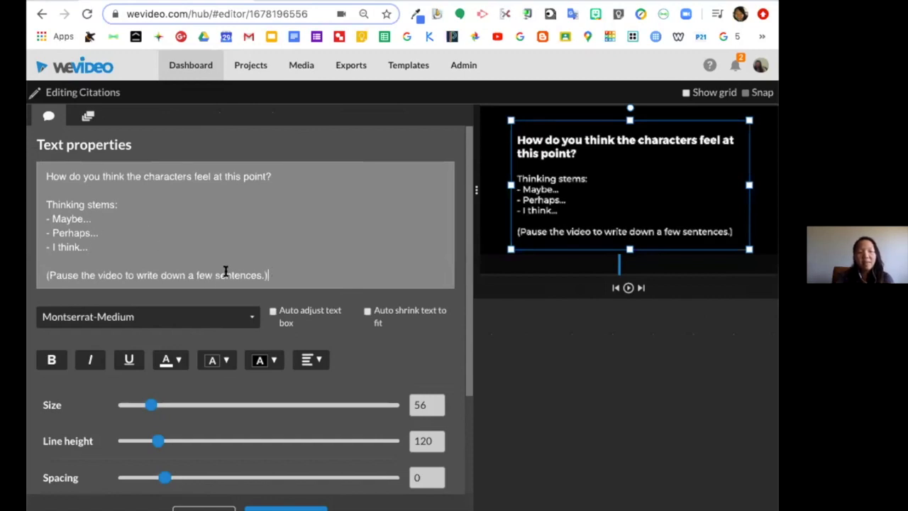
drag(268, 275, 35, 271)
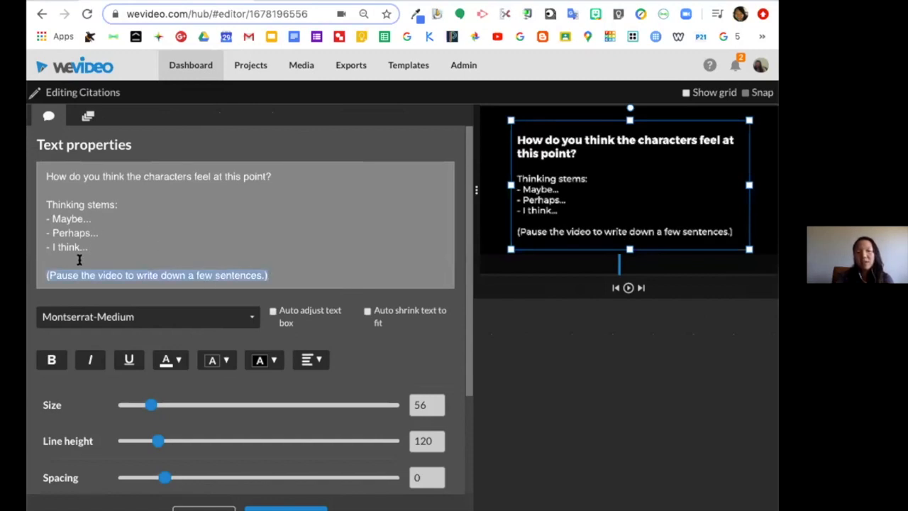
click(226, 230)
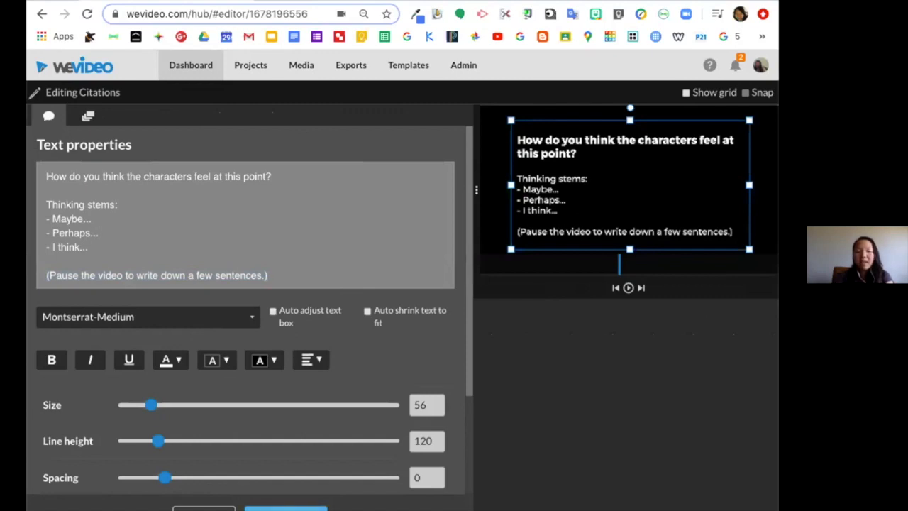
click(286, 508)
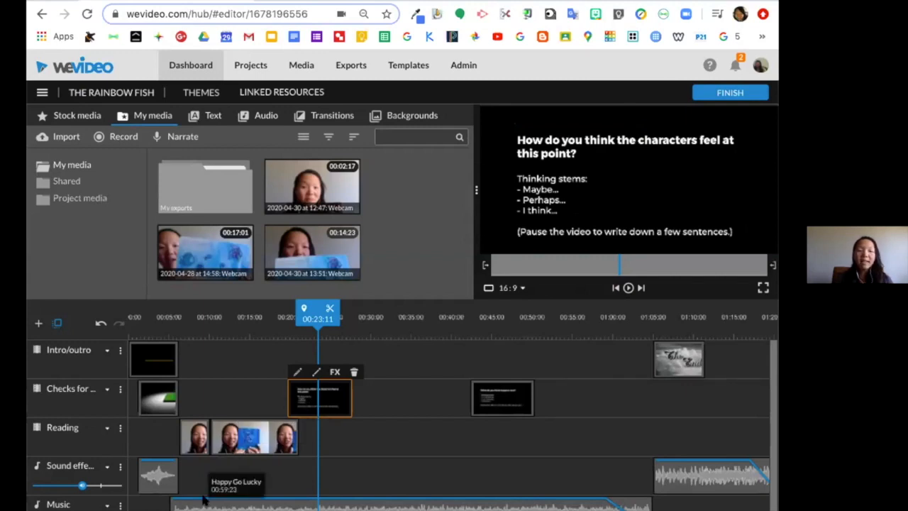
- Lower the Sound effects track's volume and make its first clip fade toward a lower level at the end
click(152, 479)
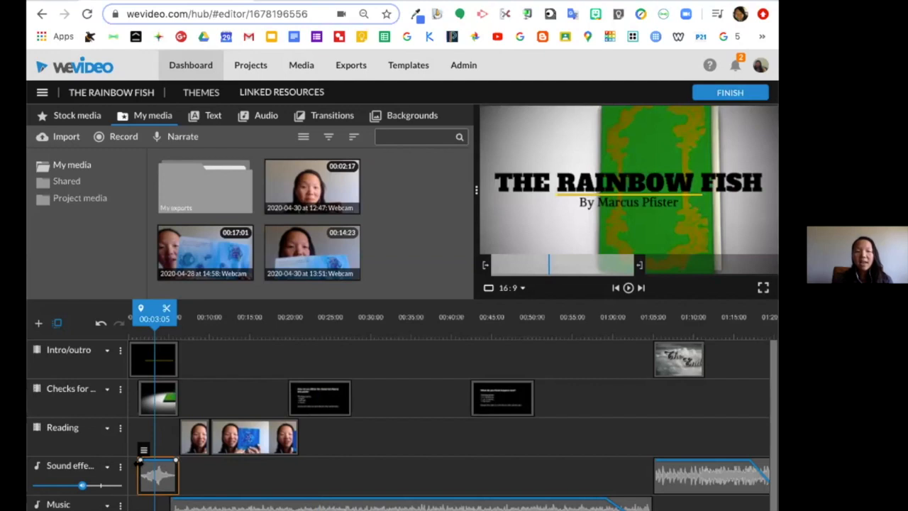
mouse_move(81, 483)
drag(81, 483, 67, 484)
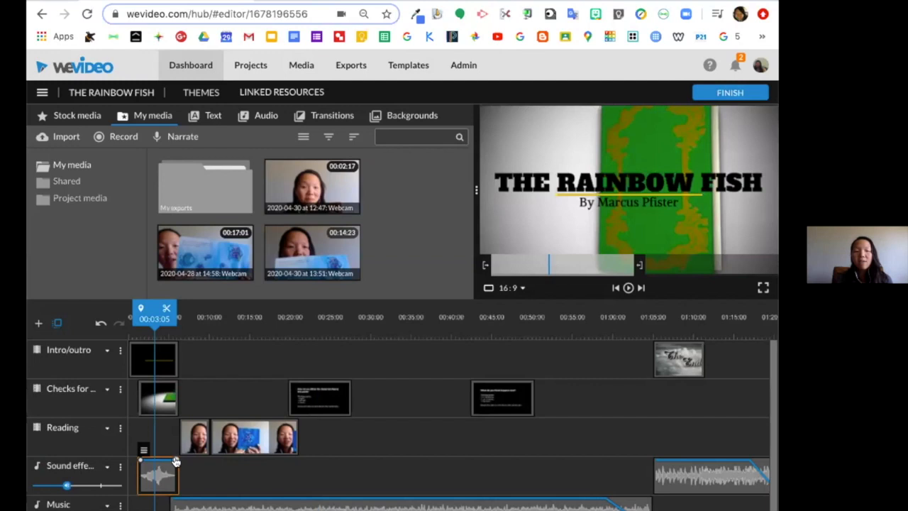
drag(176, 462, 175, 475)
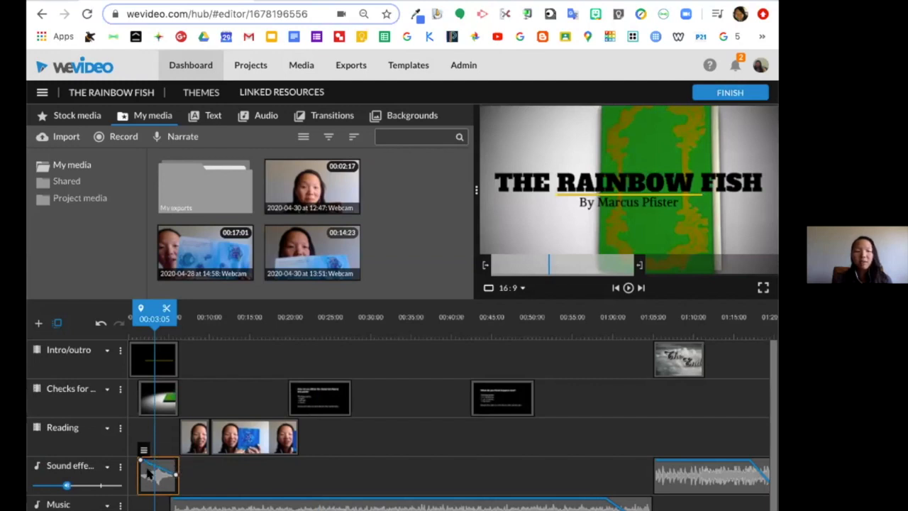
- Add a volume point to the Happy Go Lucky music clip and lower it so the music drops from full volume after its start
click(195, 505)
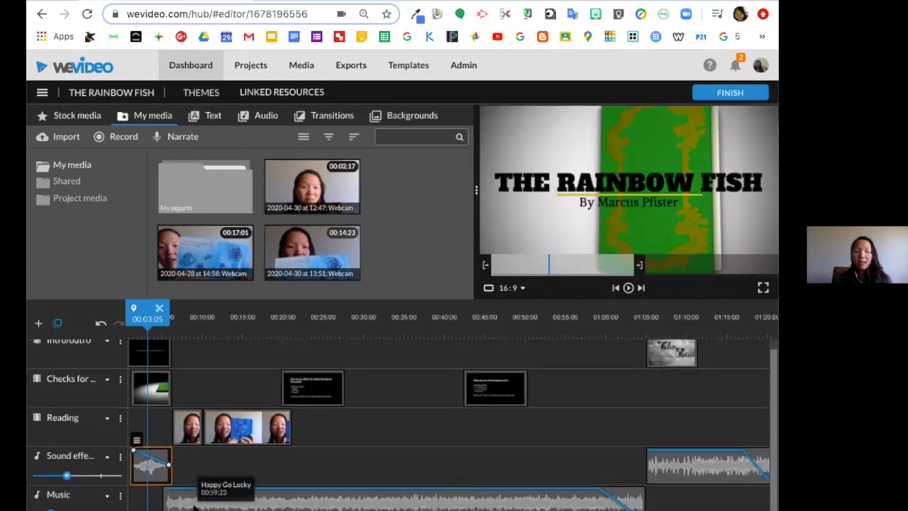
mouse_move(164, 492)
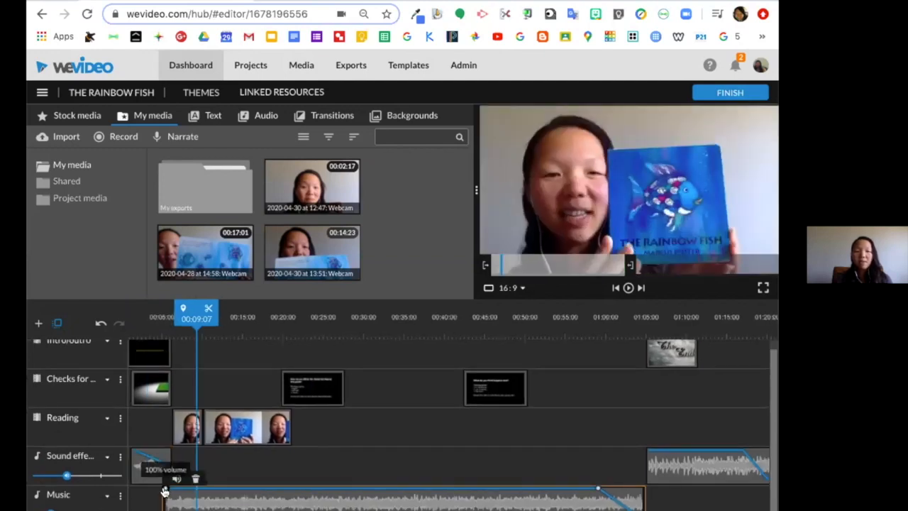
mouse_move(51, 509)
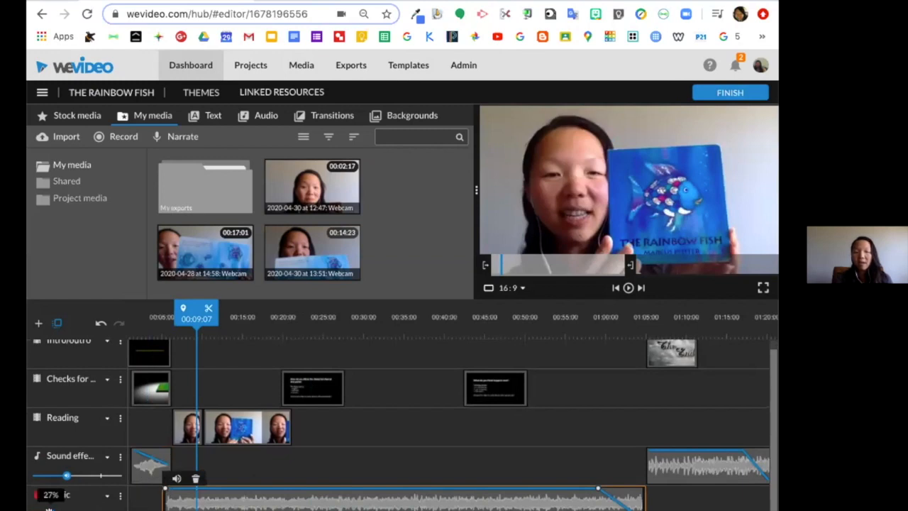
drag(50, 509, 49, 510)
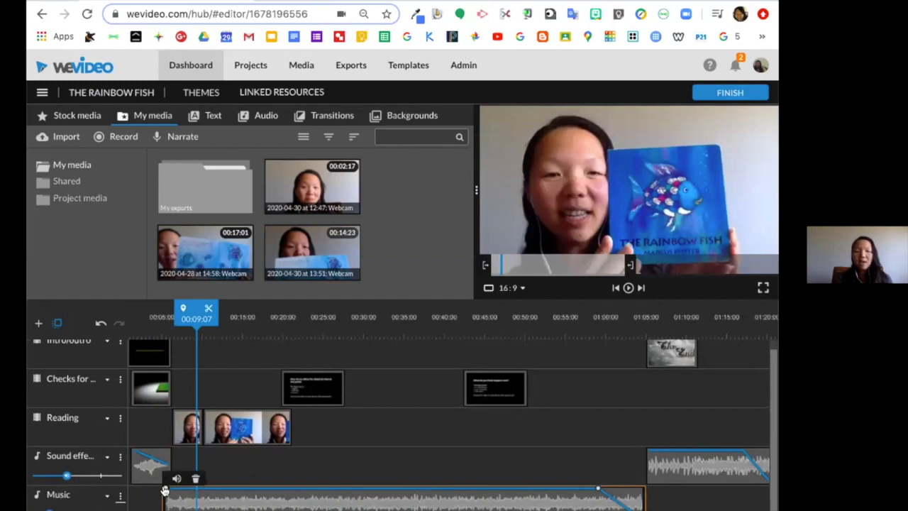
mouse_move(164, 492)
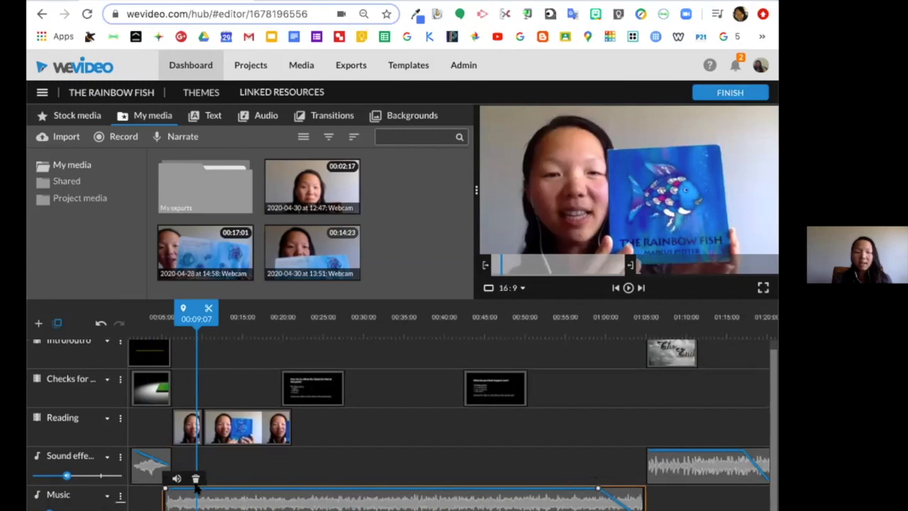
mouse_move(596, 491)
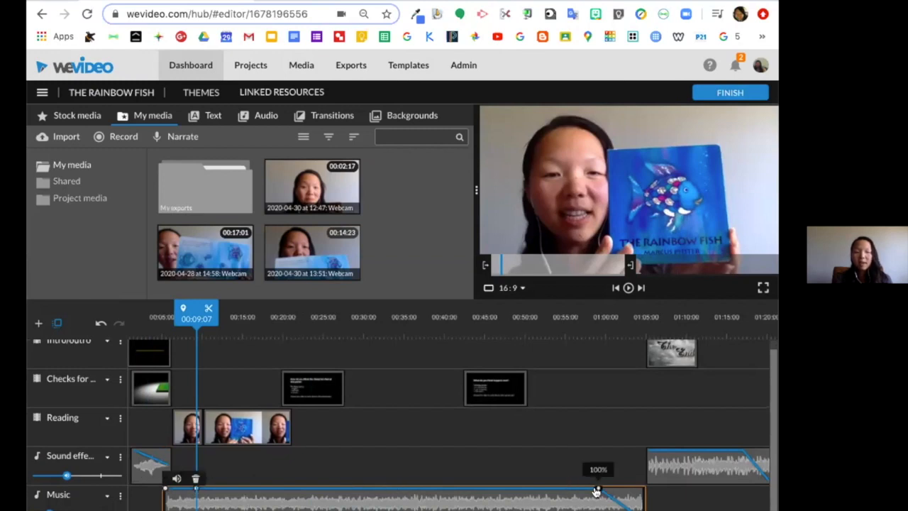
drag(598, 489, 195, 495)
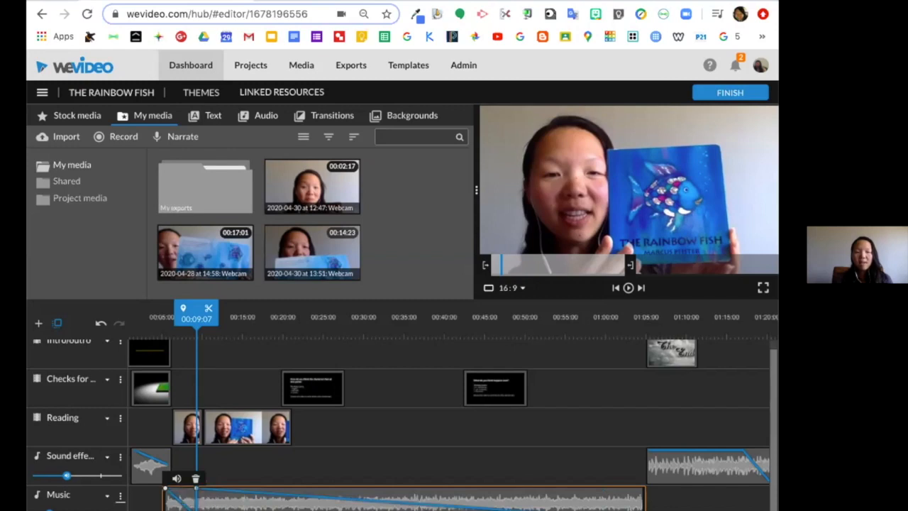
drag(226, 495, 250, 510)
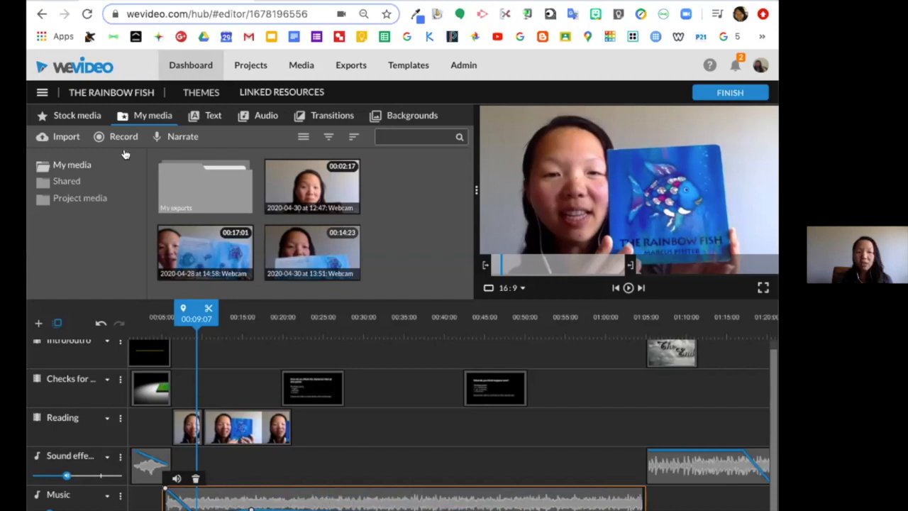
- Browse the Free Music collection of the audio library down to its last tracks
click(263, 117)
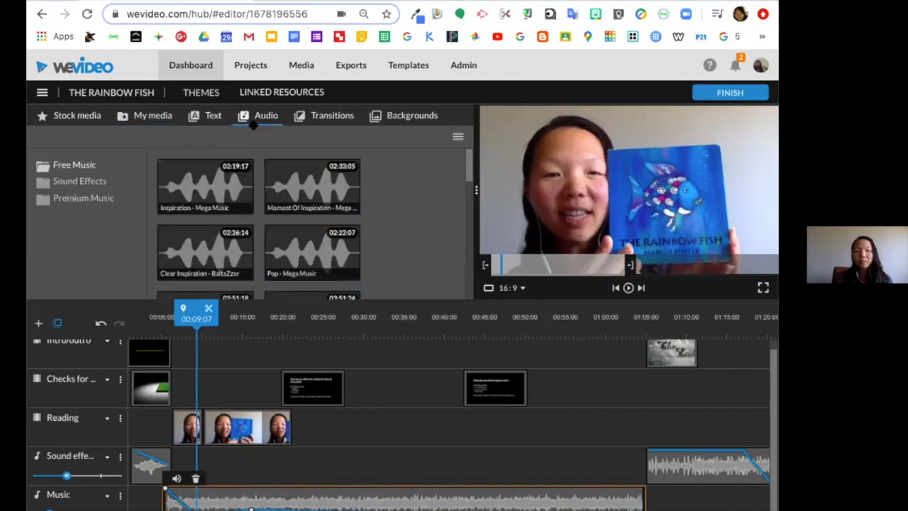
scroll(273, 226, down, 10)
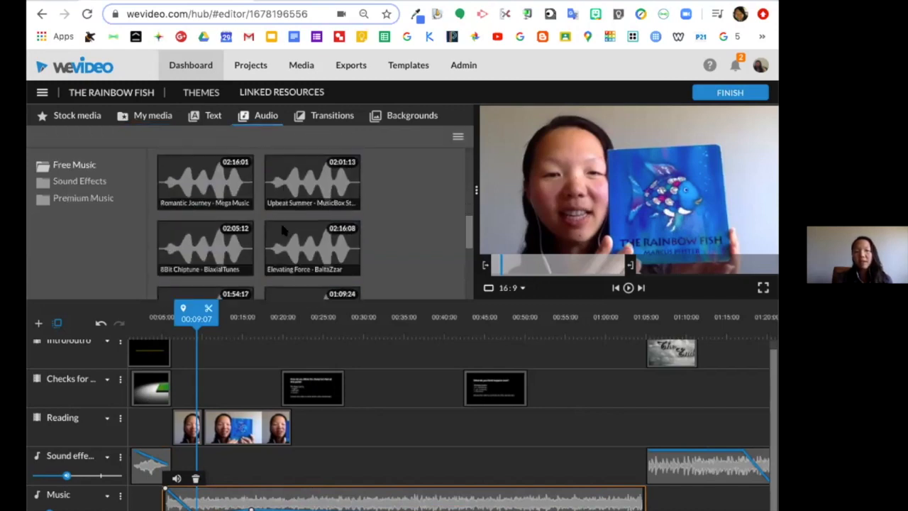
scroll(282, 228, down, 3)
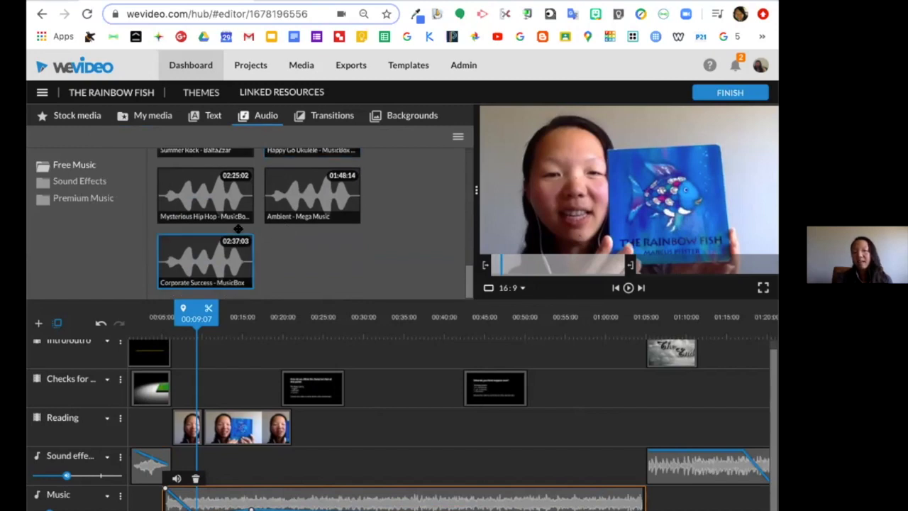
- Play the video from the beginning through the reading clip, and move the first question slide to start at 00:21:03, where that clip ends
scroll(188, 358, left, 1)
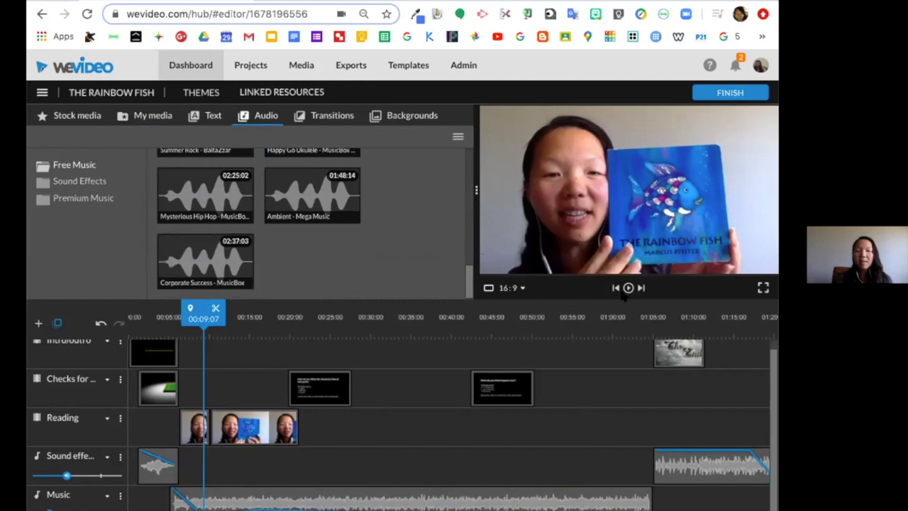
drag(193, 313, 117, 312)
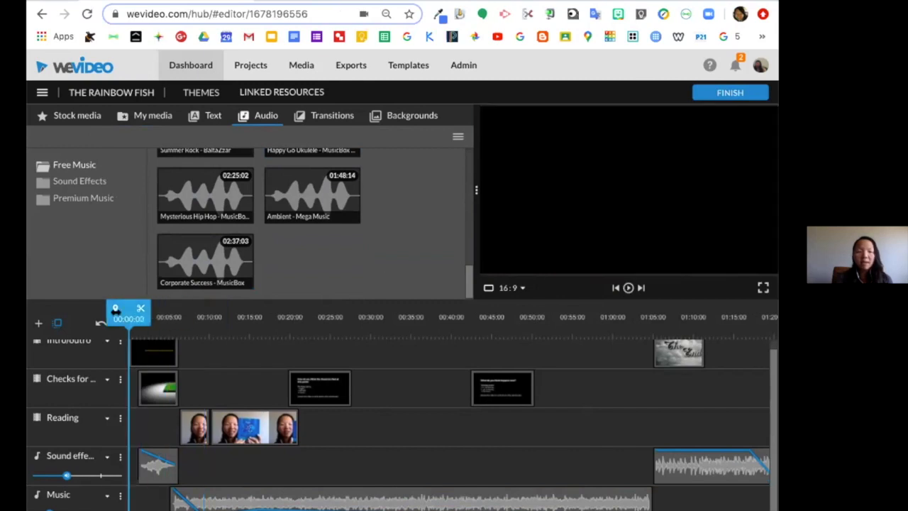
click(629, 287)
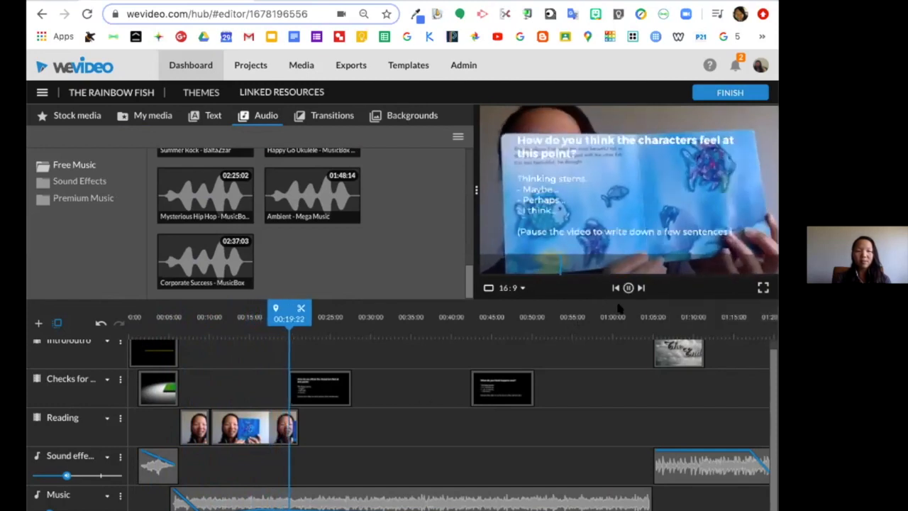
click(628, 287)
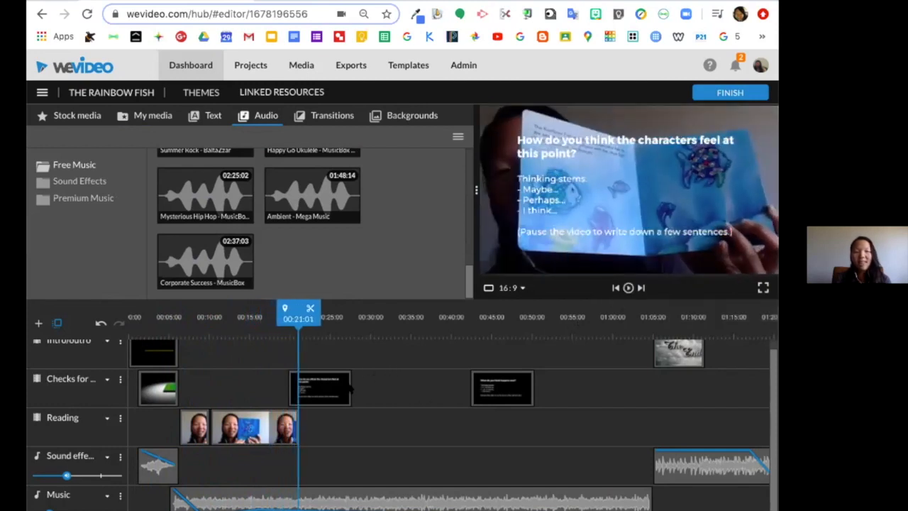
drag(340, 383, 369, 377)
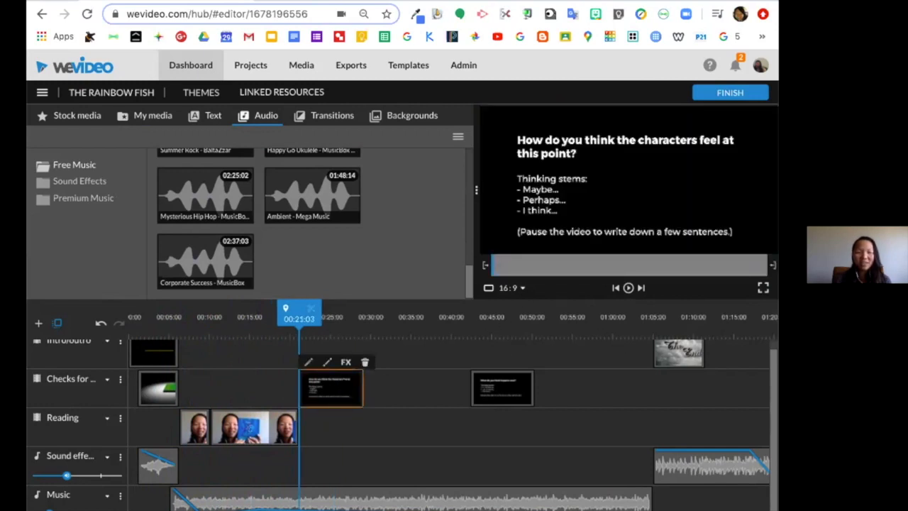
click(359, 427)
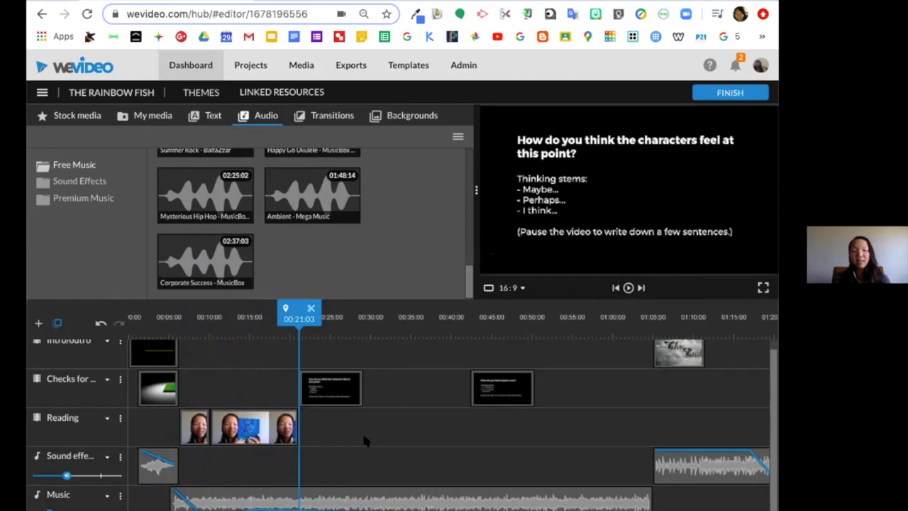
- Leave the editor for the exports list, saving the project on exit, and open the exported My Video
click(152, 115)
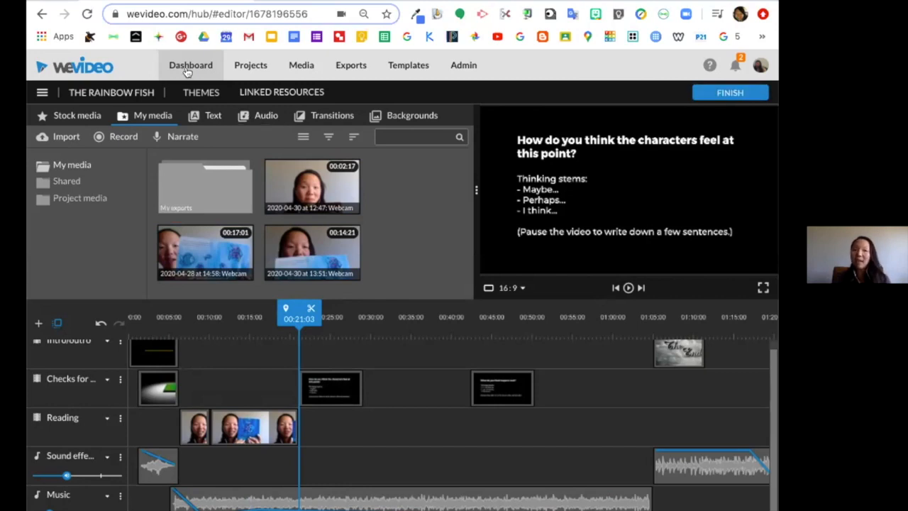
click(345, 66)
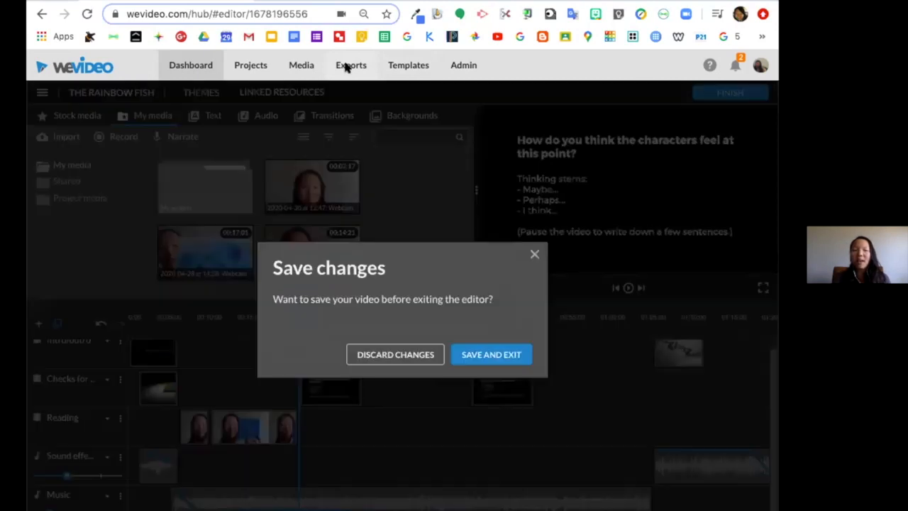
click(485, 353)
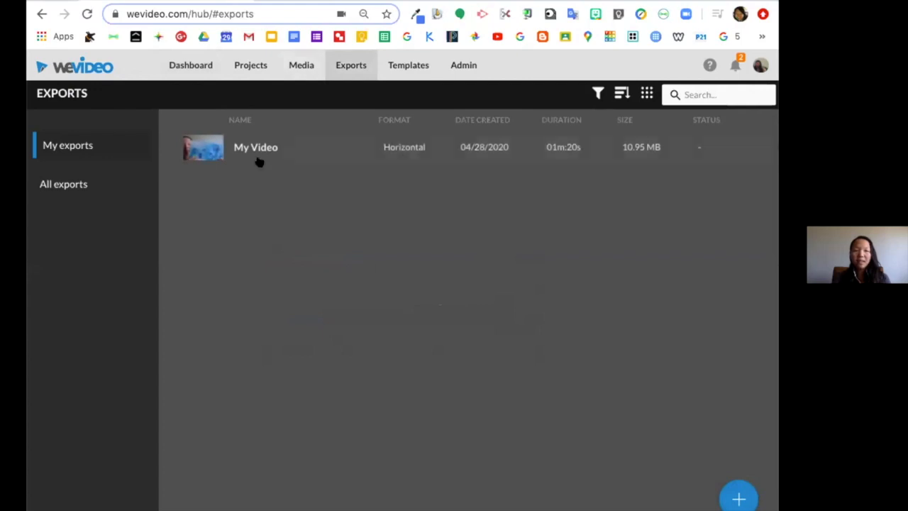
click(255, 154)
click(255, 154)
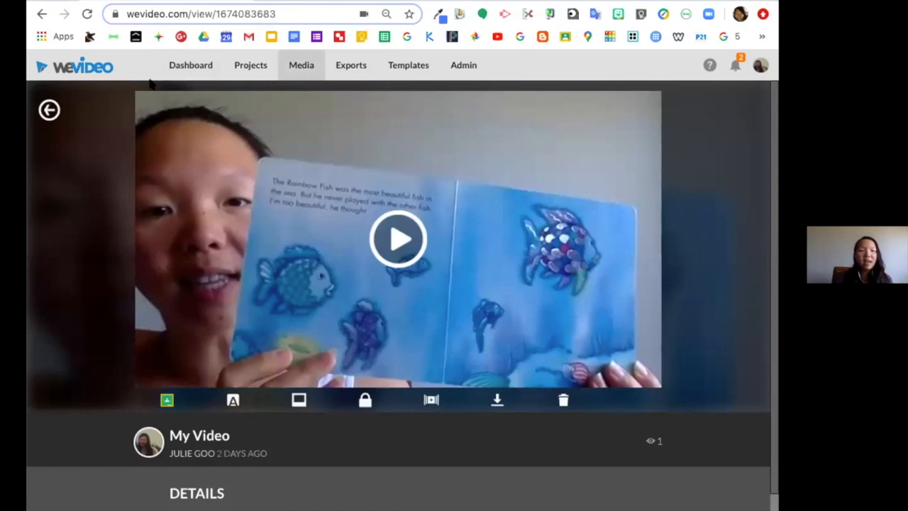
- Reopen The Rainbow Fish project from the dashboard and set its export type to Audio only in the export settings
click(185, 64)
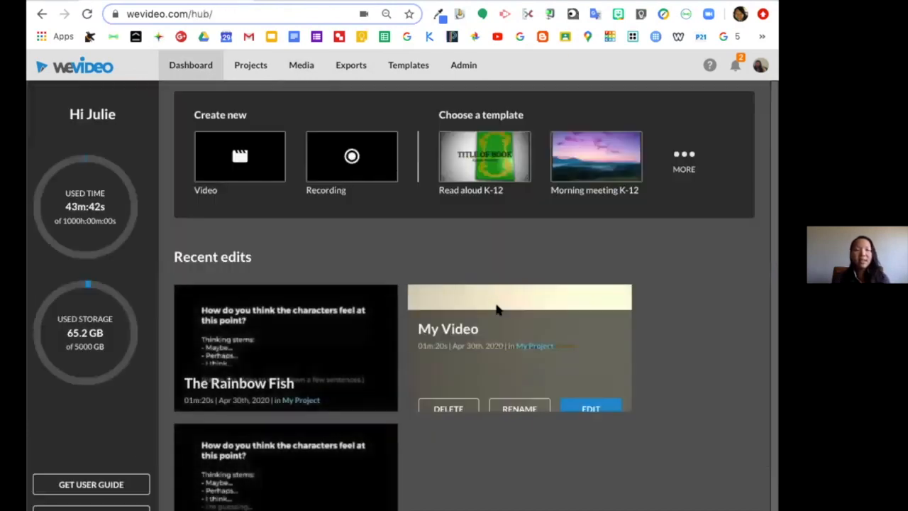
click(343, 390)
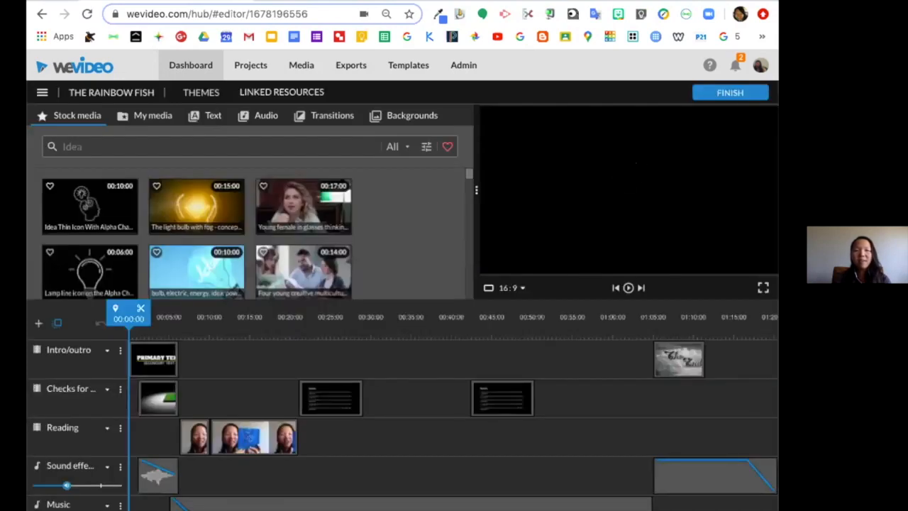
click(719, 95)
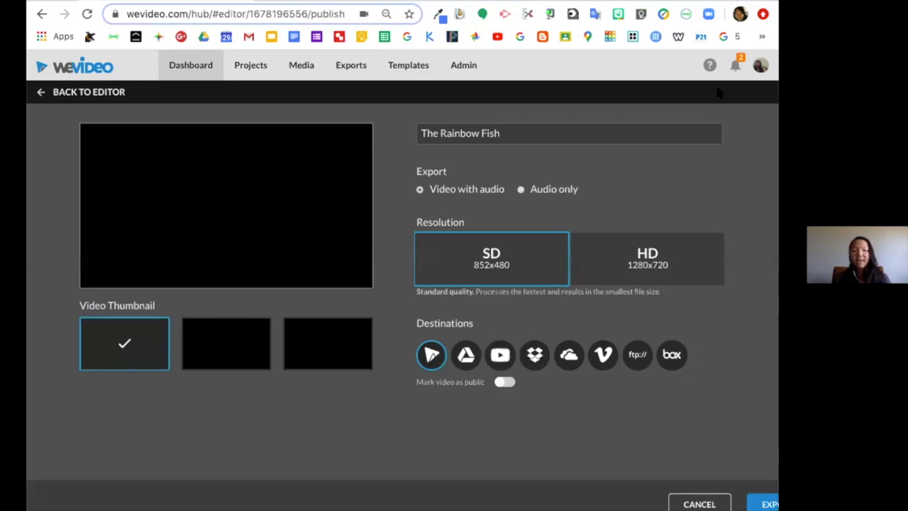
click(520, 190)
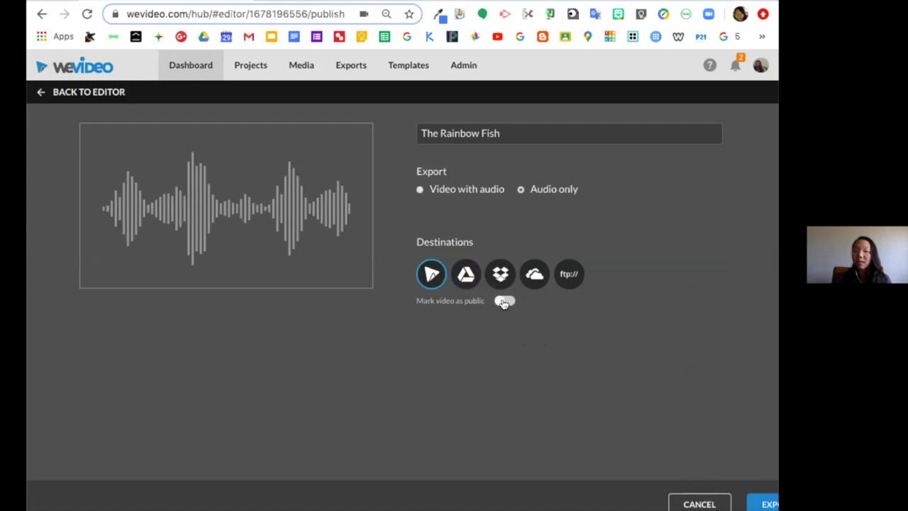
- Switch the public marking on and off again, and set the export type to Video with audio
click(504, 301)
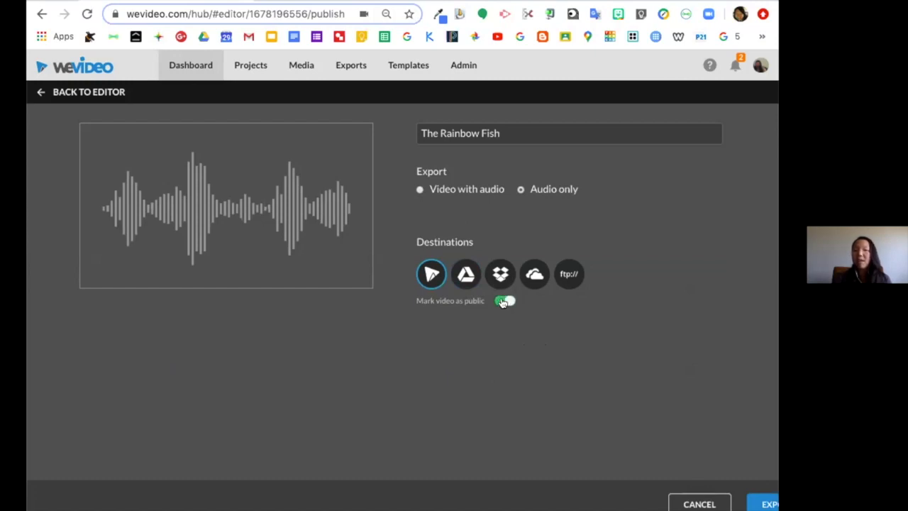
click(502, 302)
click(420, 189)
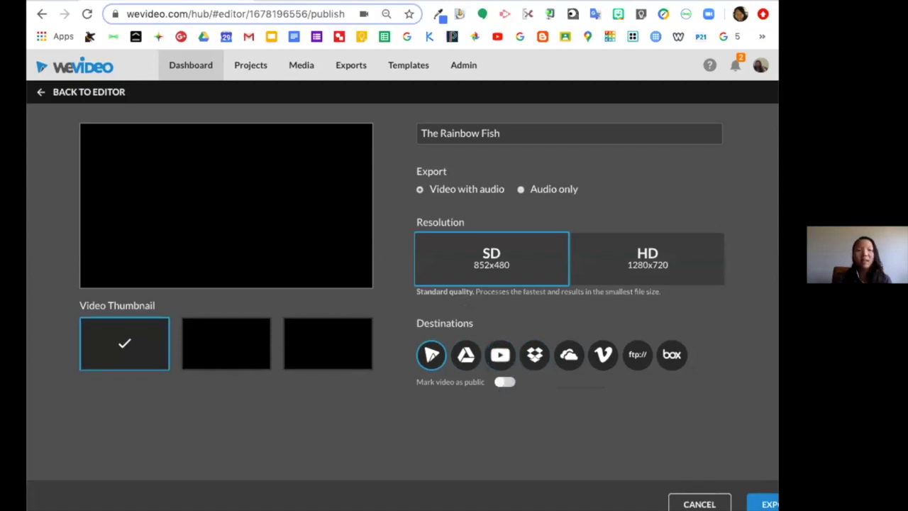
- Open the exported My Video from the exports list and look over its options and details
click(341, 66)
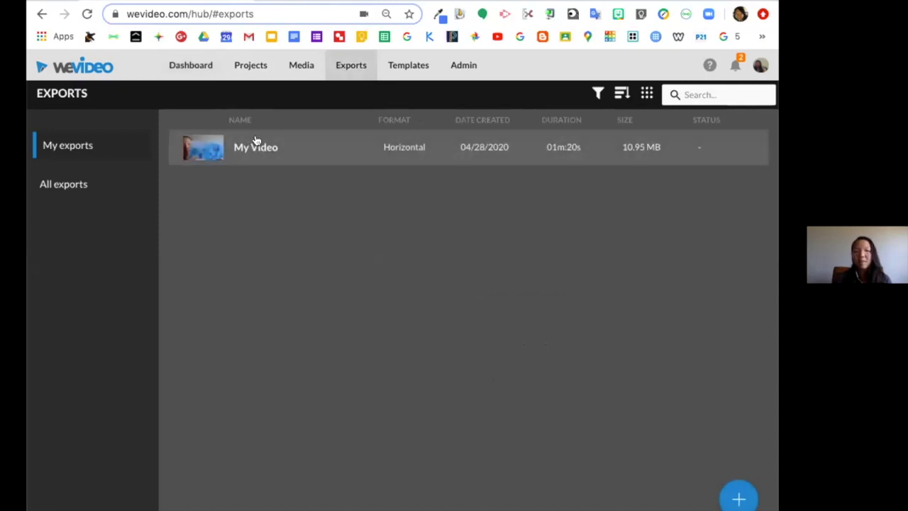
click(254, 145)
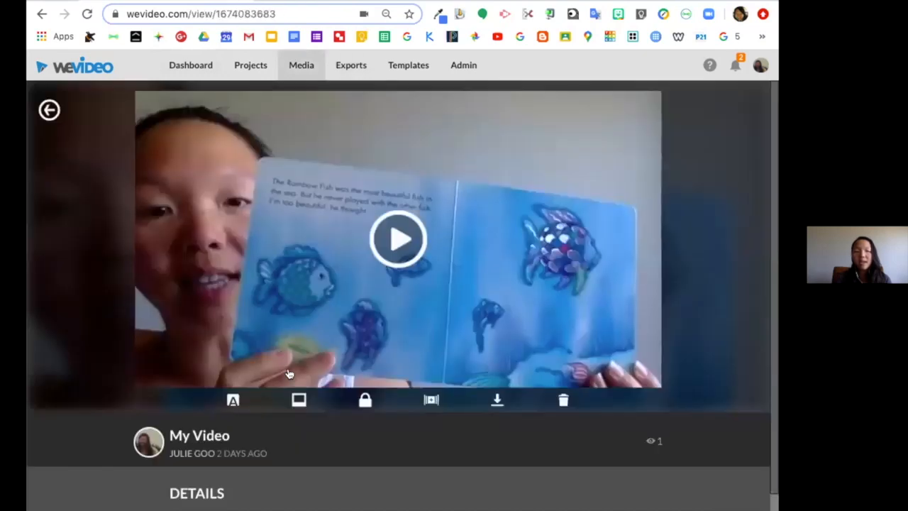
scroll(290, 376, down, 1)
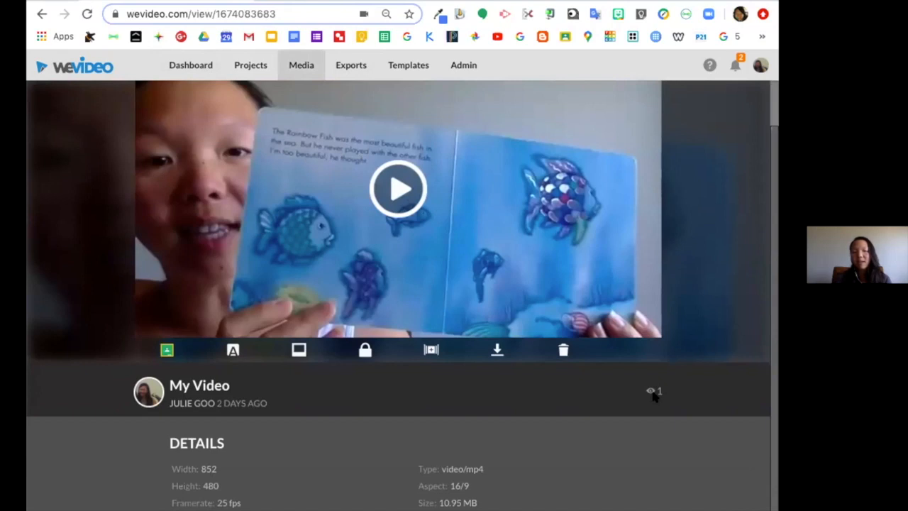
scroll(314, 358, up, 1)
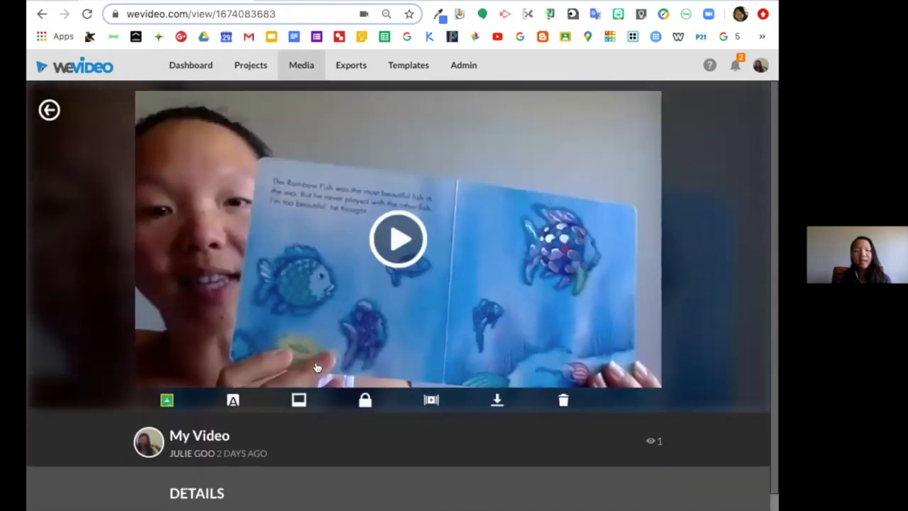
- Start a new video from the Morning meeting K-12 template on the dashboard and preview its opening up to the first talking clip
click(190, 65)
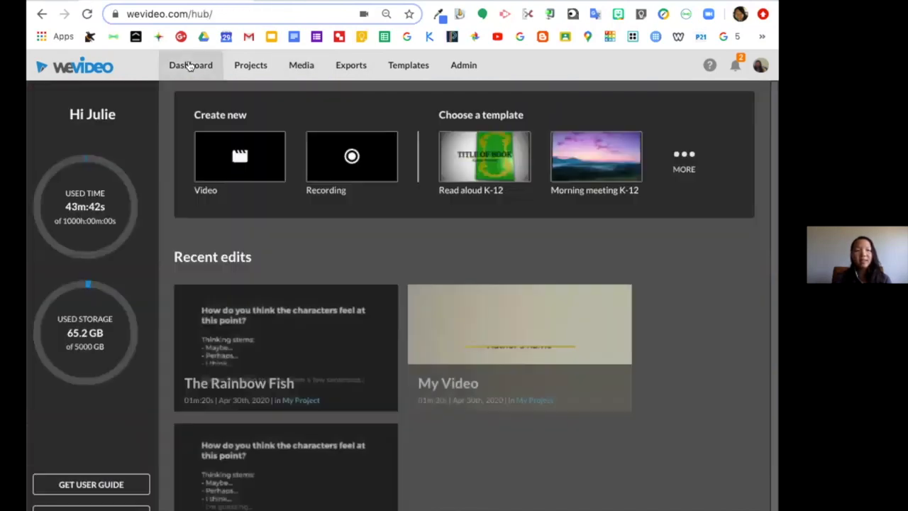
click(594, 156)
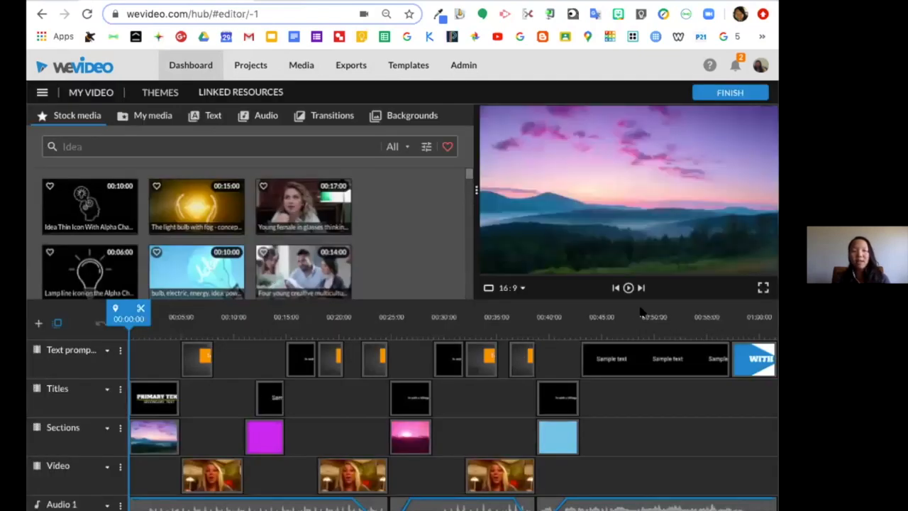
click(628, 288)
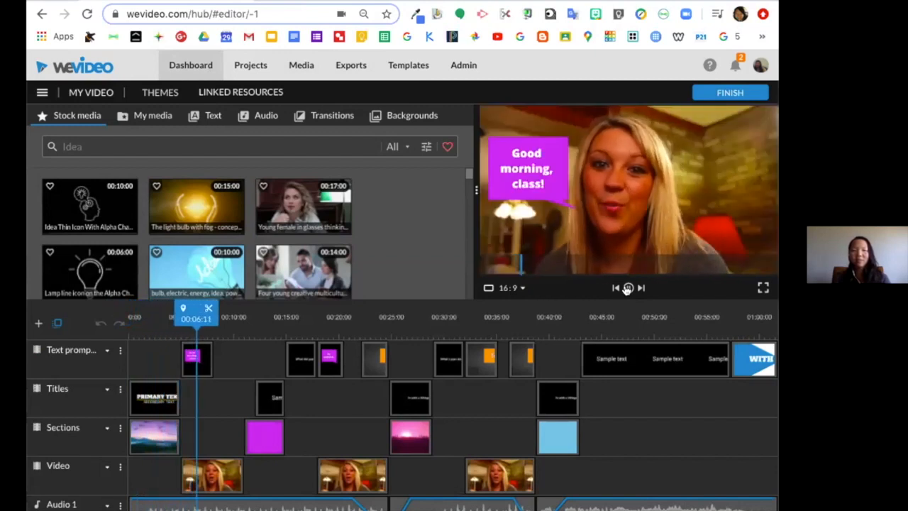
click(628, 289)
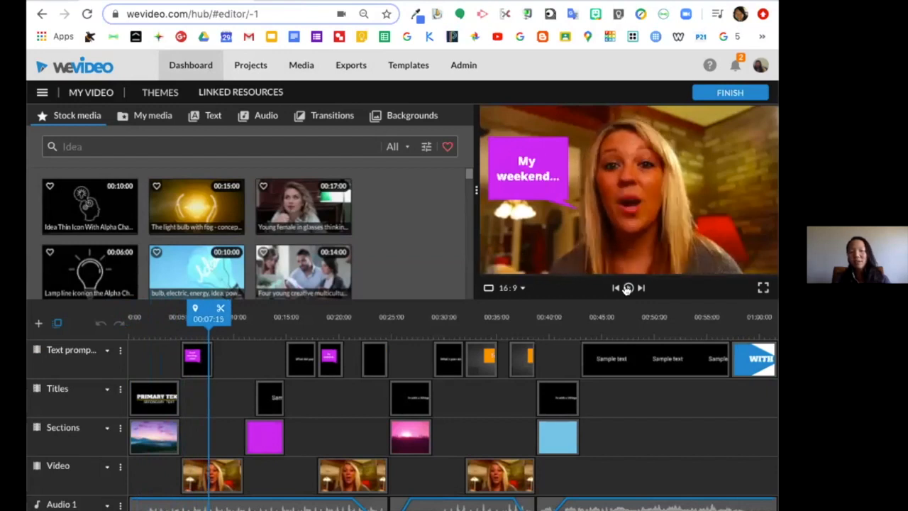
- Delete the first clip of the talking woman from the Video track and move the playhead back to 00:05:07
click(225, 474)
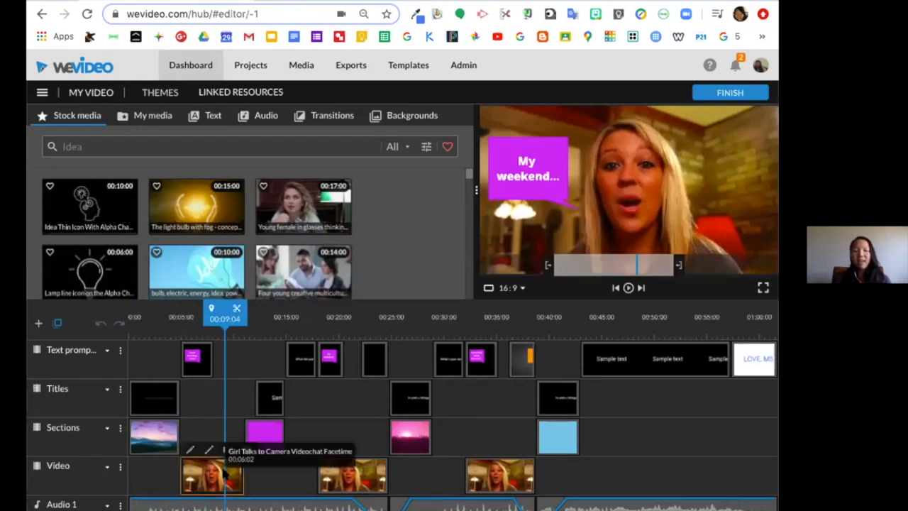
key(Delete)
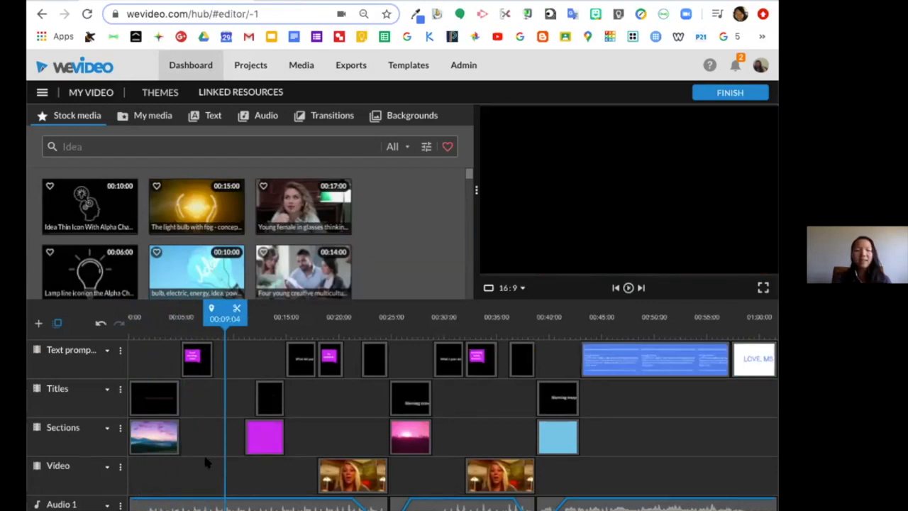
drag(218, 319, 178, 319)
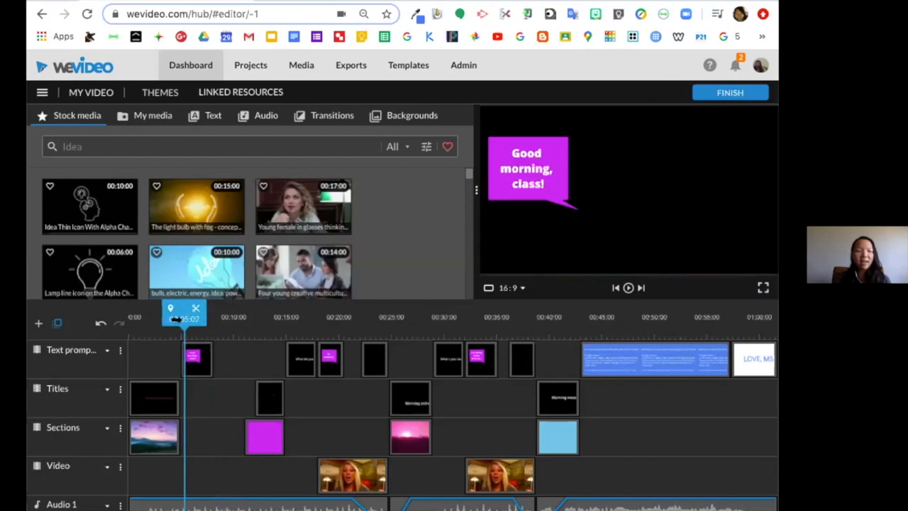
- Record and save a webcam clip of about four seconds, and move it into the Video track's first gap, starting at 00:04:24
click(147, 116)
click(113, 138)
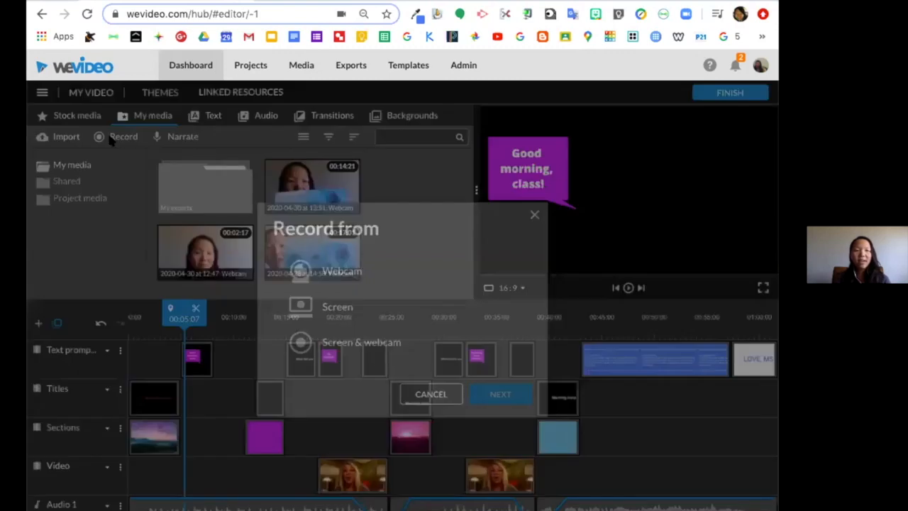
click(346, 279)
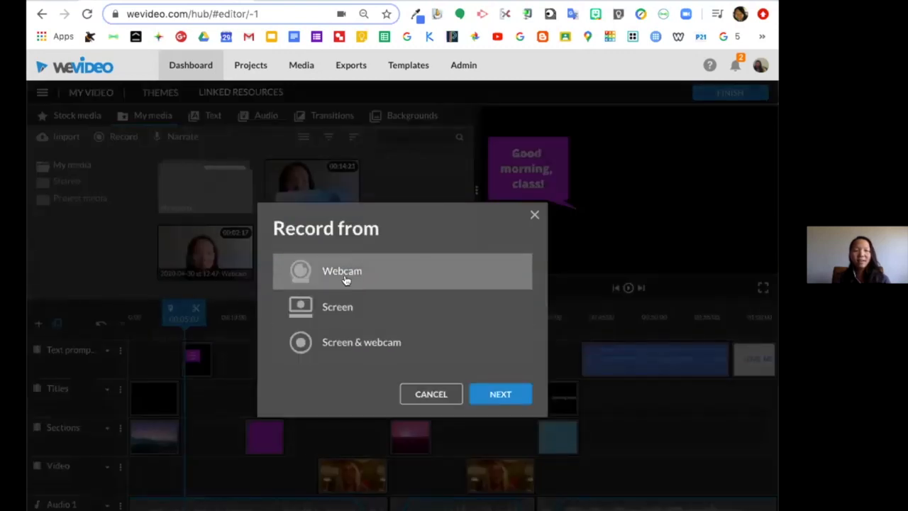
click(517, 394)
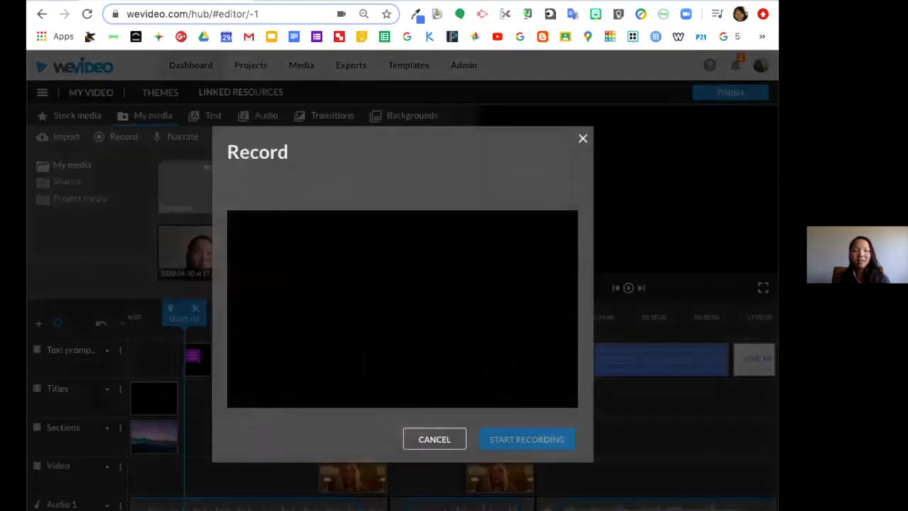
click(508, 440)
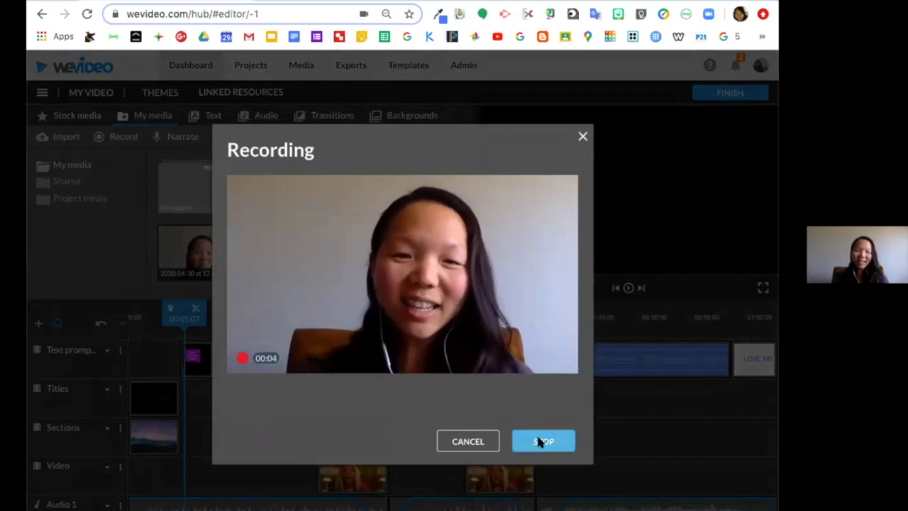
click(542, 441)
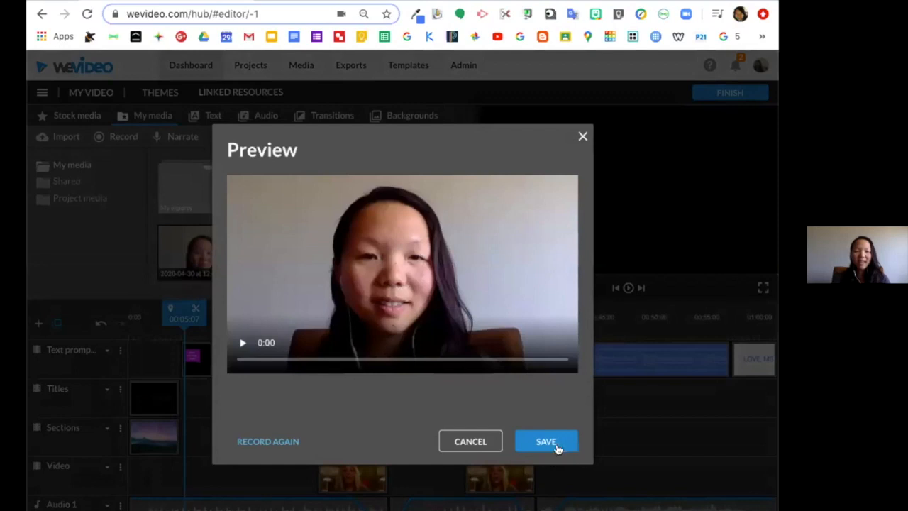
click(546, 443)
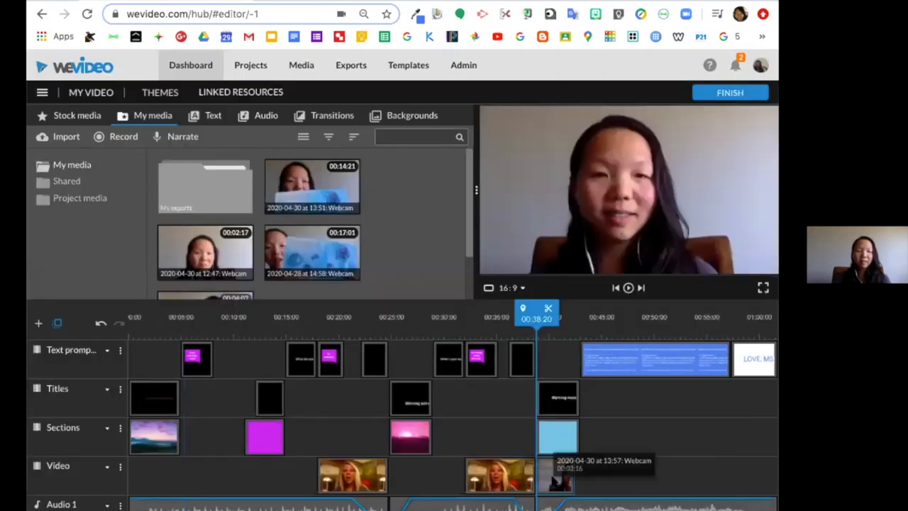
drag(557, 475, 200, 476)
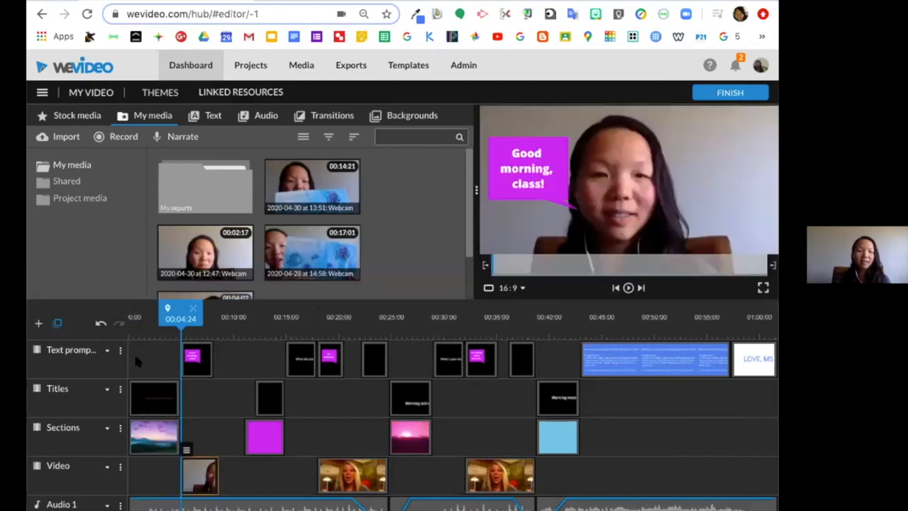
click(135, 354)
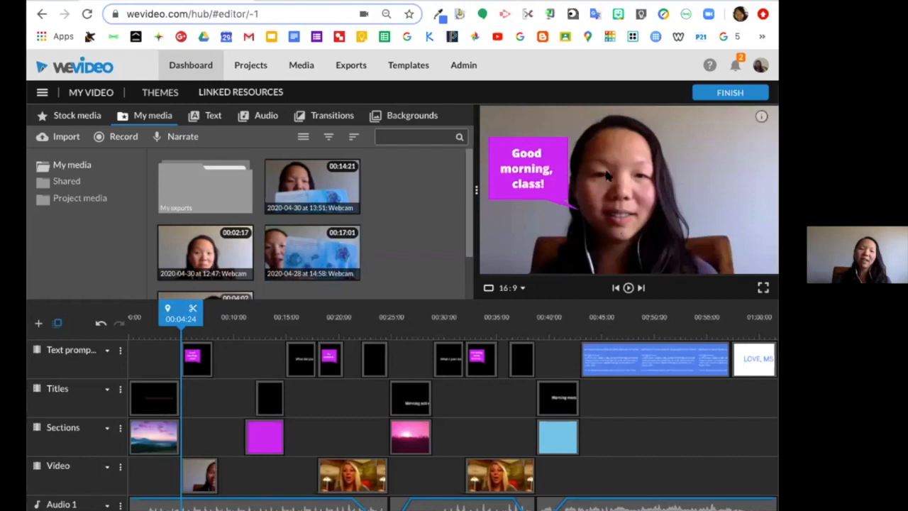
- Change the first callout's text to "Good afternoon, class!" and save the edit
click(192, 357)
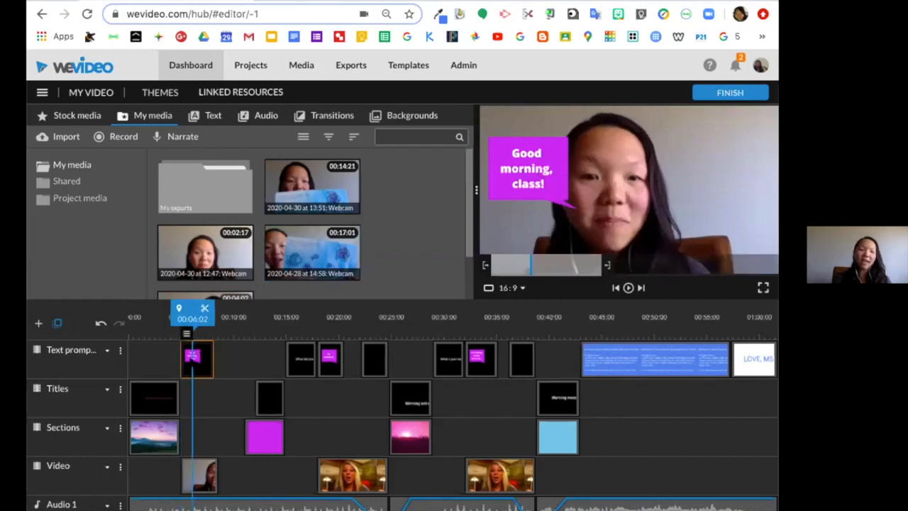
double_click(192, 358)
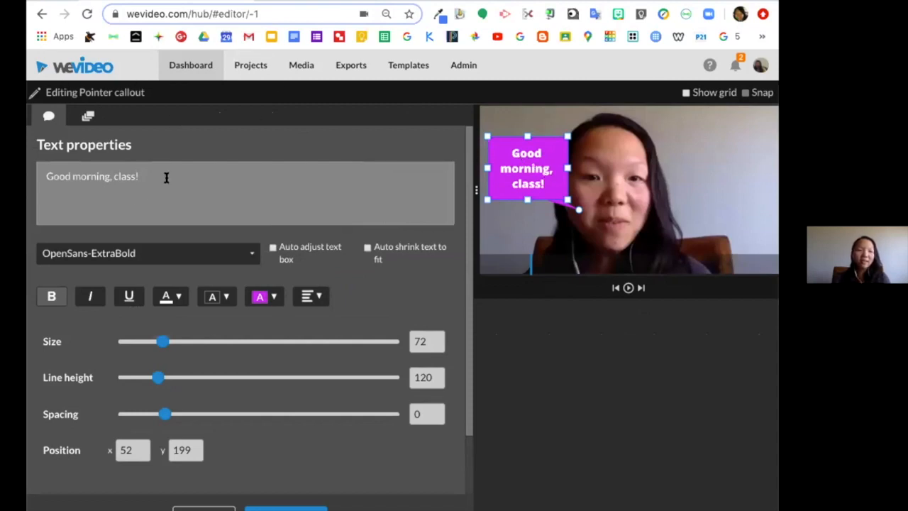
drag(111, 176, 69, 176)
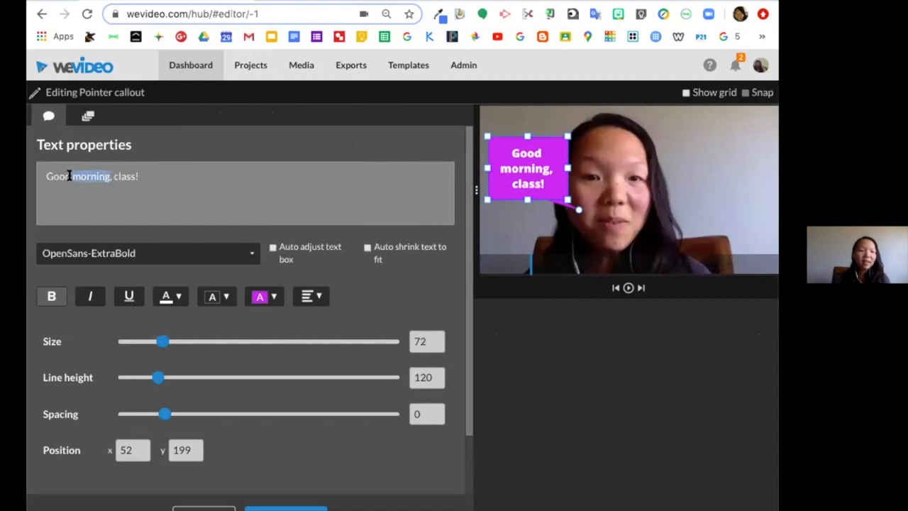
text(afternoon)
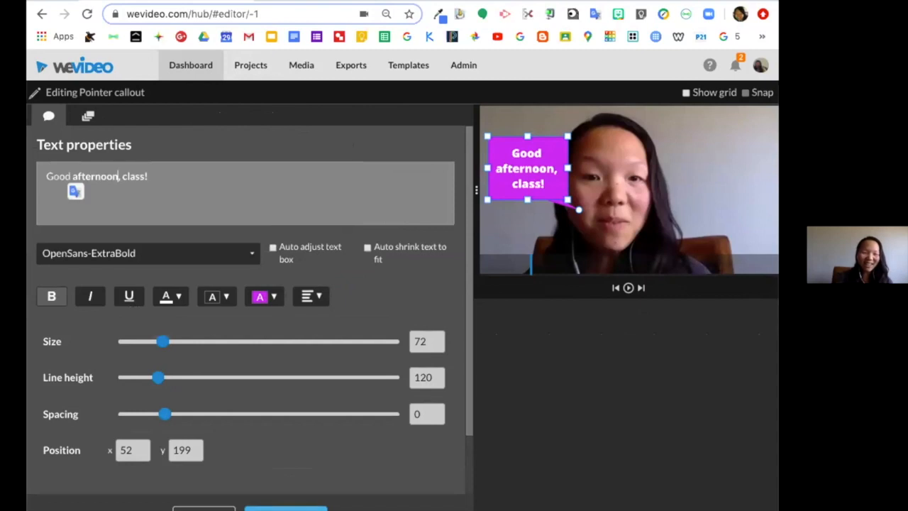
click(286, 509)
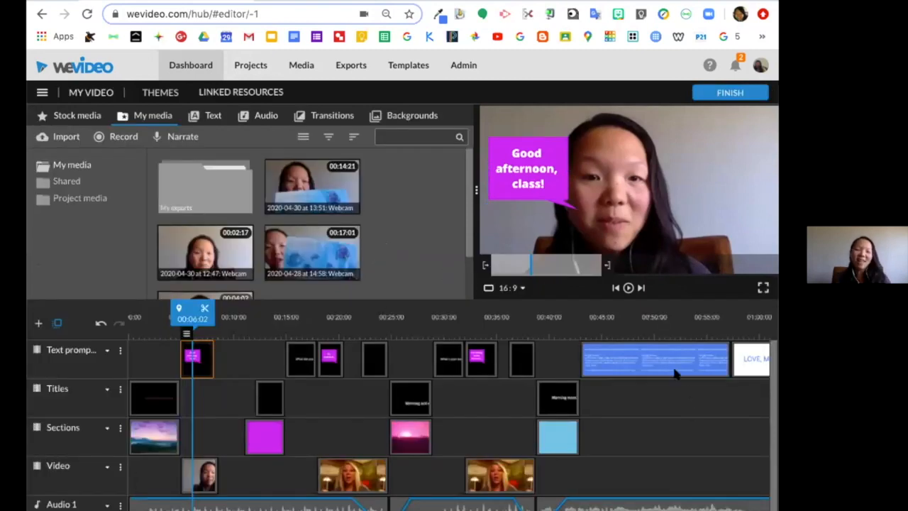
- Open the blue daily activities text for editing, review its wording and text properties, and close it without saving
double_click(636, 360)
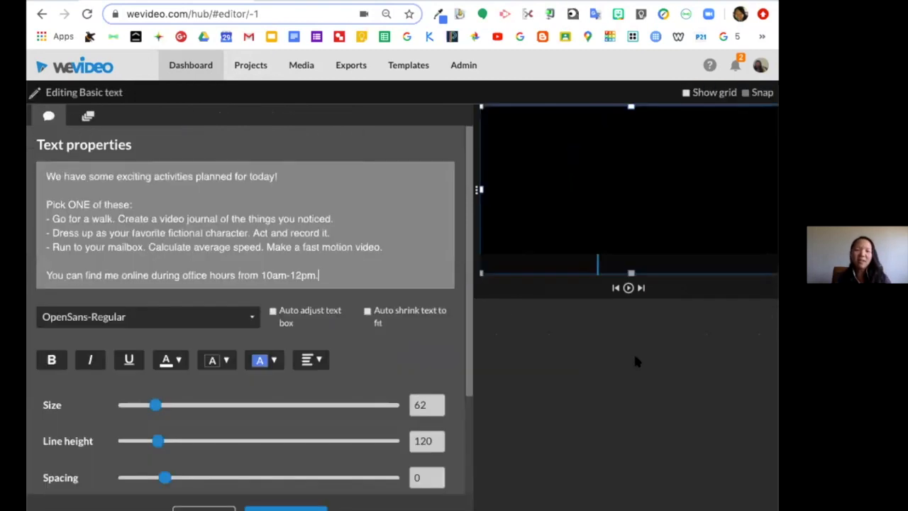
scroll(193, 239, down, 2)
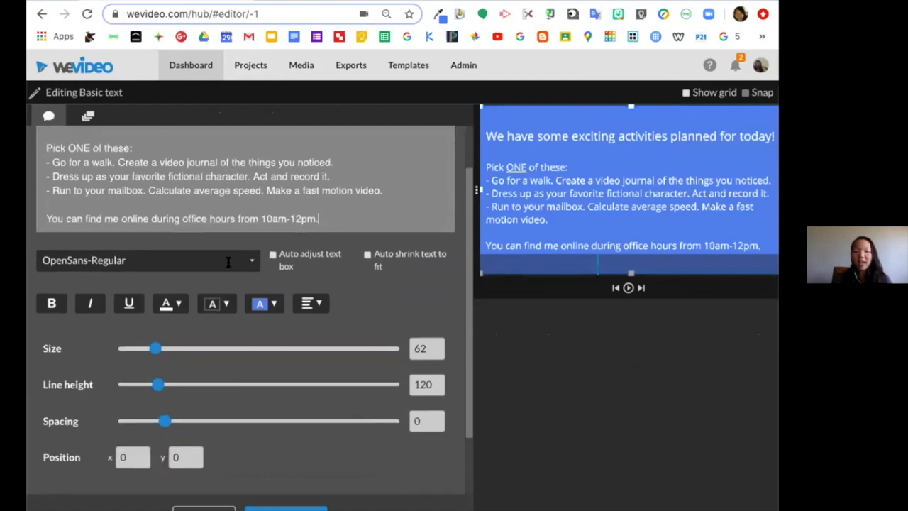
click(205, 508)
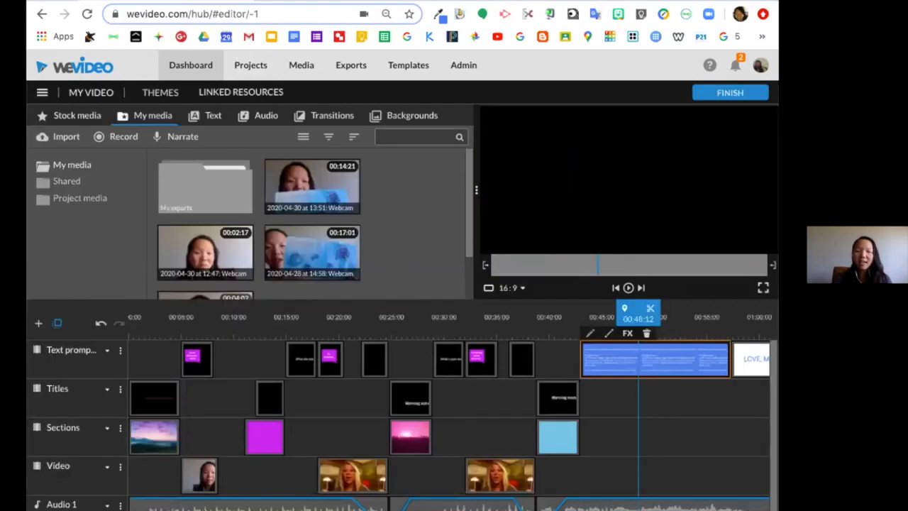
scroll(296, 479, down, 1)
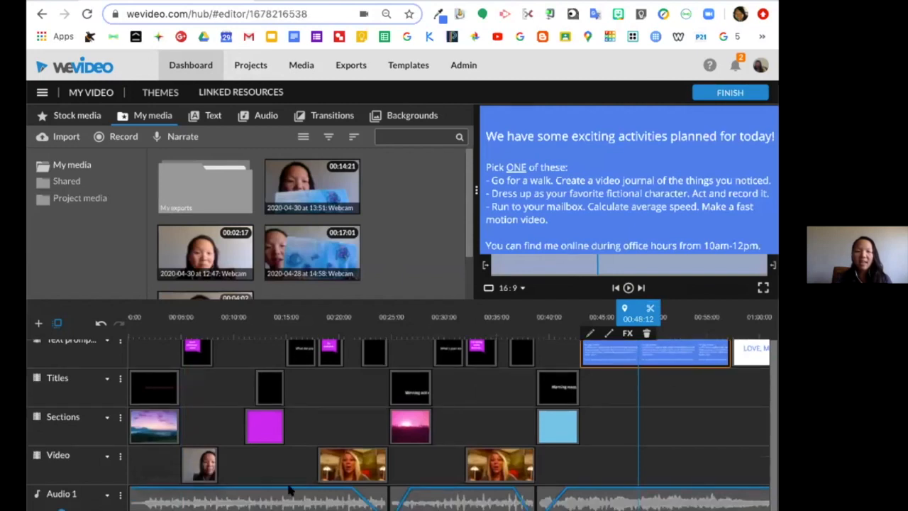
click(293, 483)
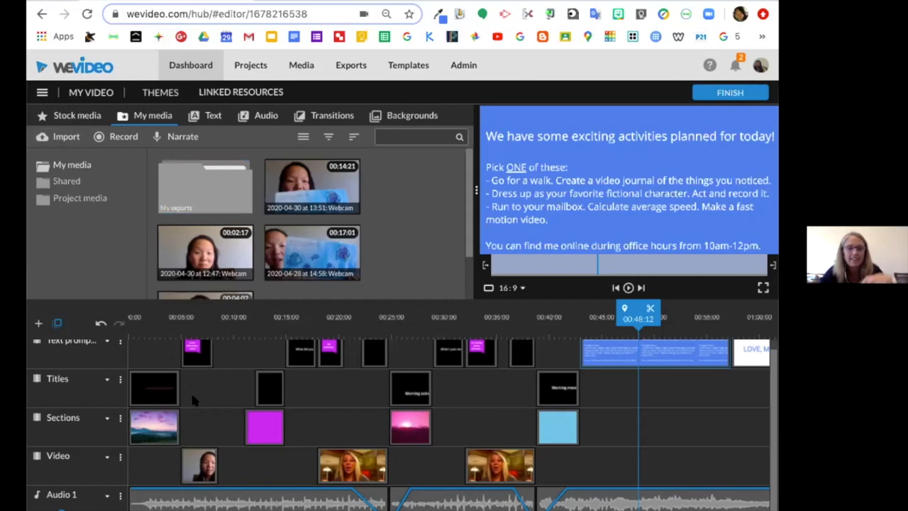
scroll(228, 475, right, 1)
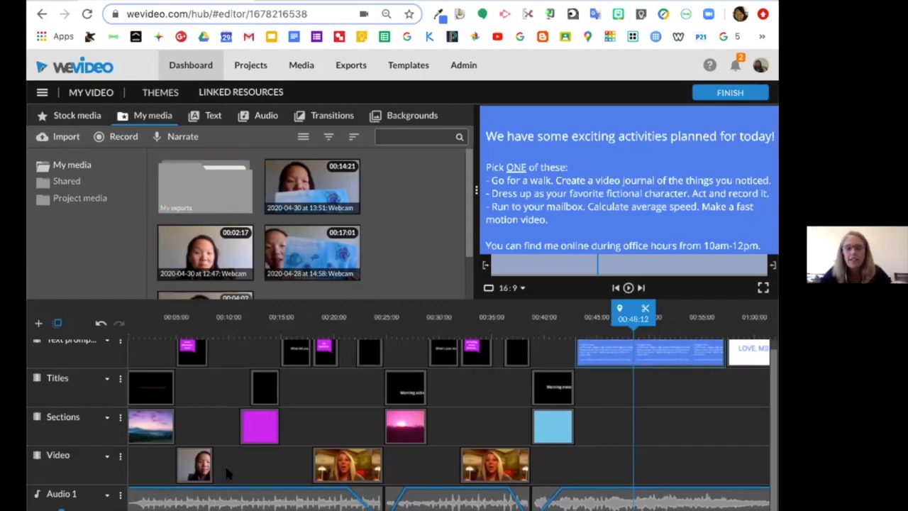
scroll(228, 474, left, 1)
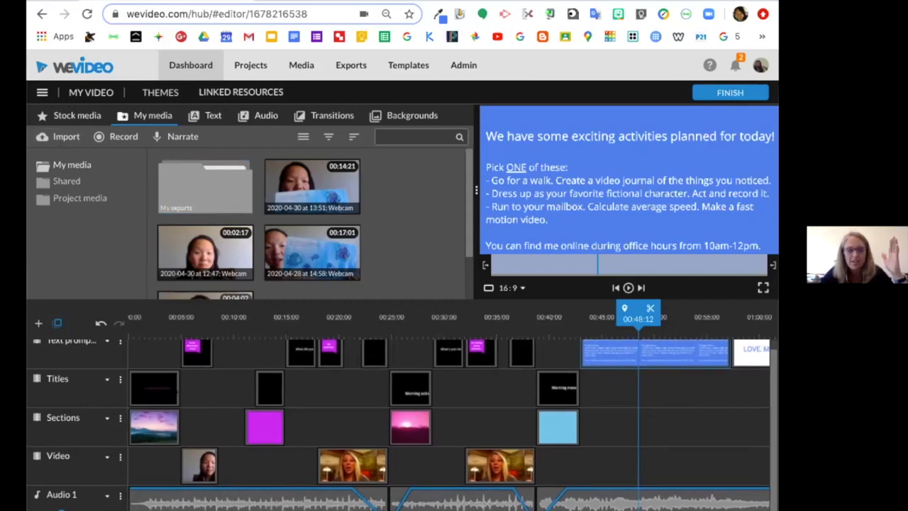
- Select the first callout clip on the text prompts track, with the playhead at 00:06:08
click(151, 387)
click(196, 359)
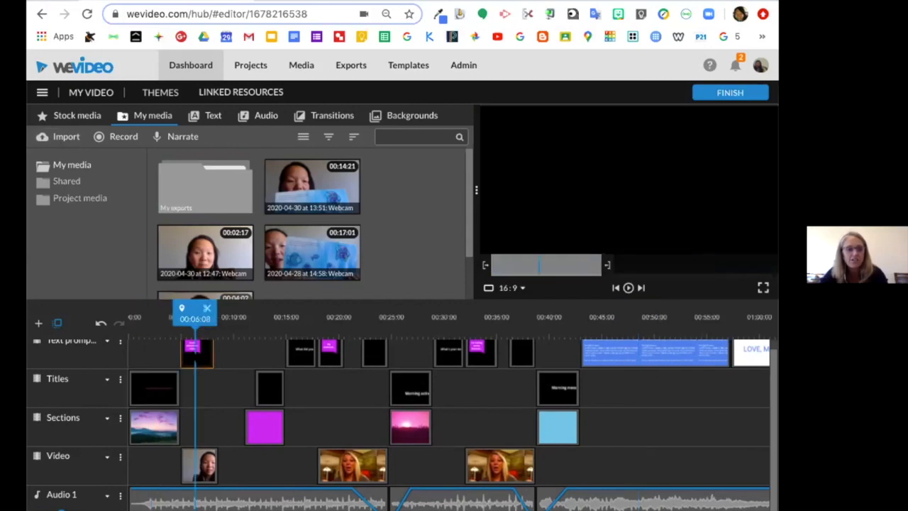